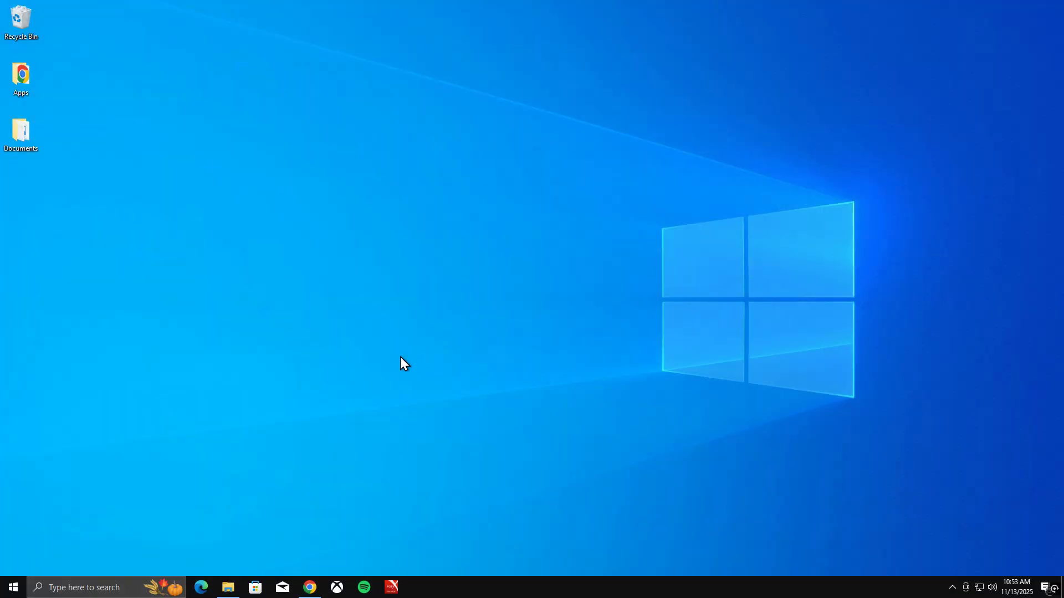
Step: Search Google for 'download windows 11' and open Microsoft's Download Windows 11 page
left_click(310, 586)
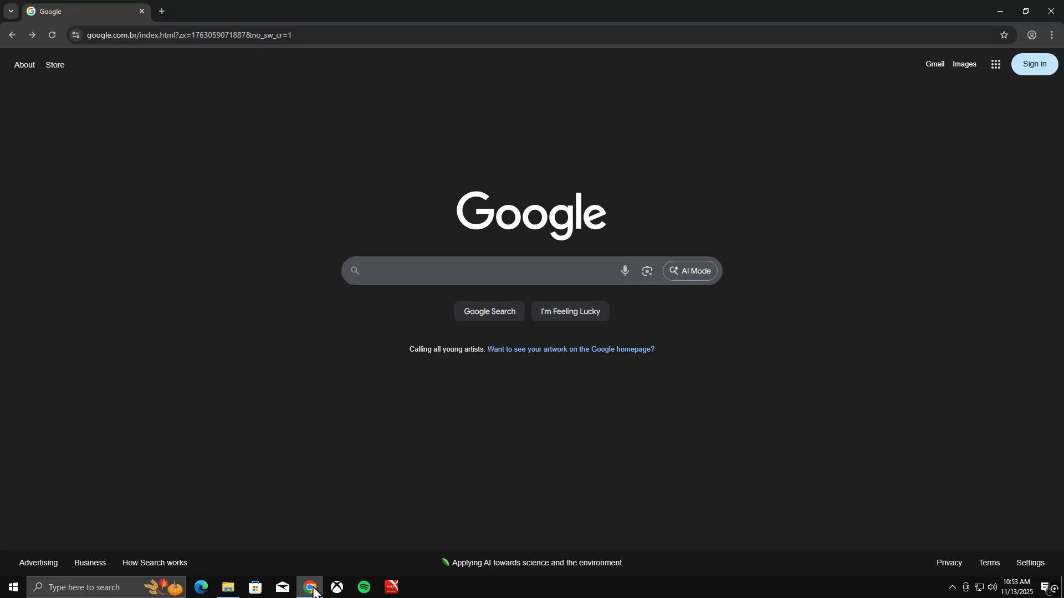
left_click(399, 268)
type("download windows 11")
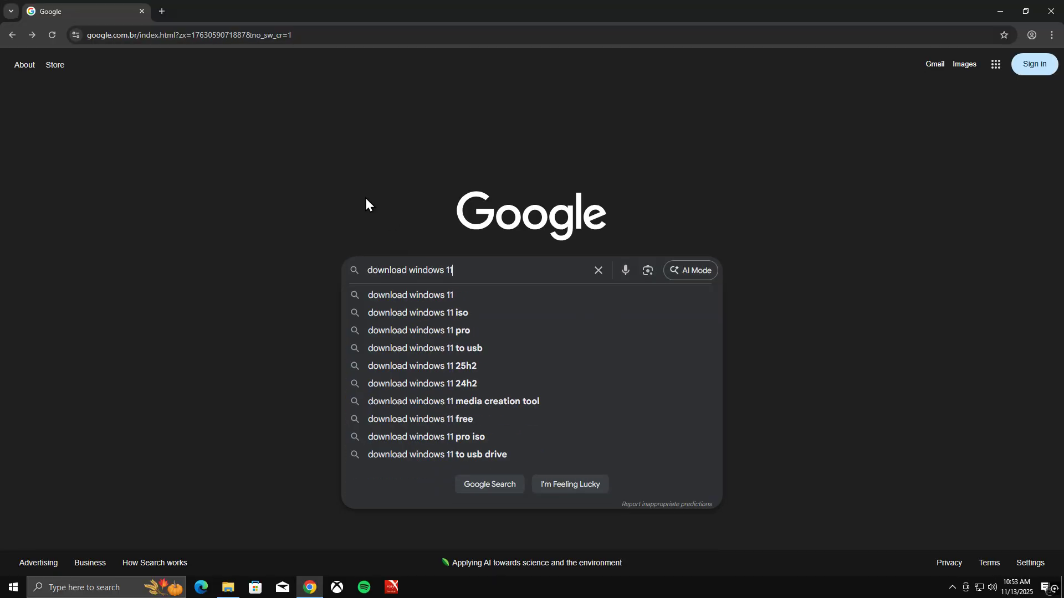
key("Return")
left_click(184, 178)
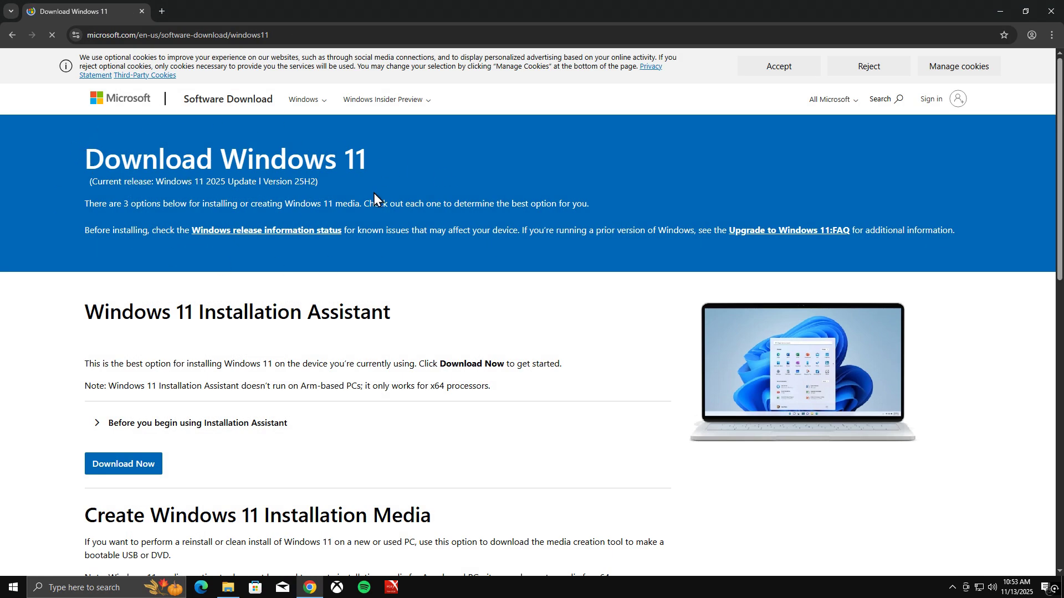
Step: Select the Windows 11 multi-edition x64 ISO under Disk Image (ISO) and confirm
scroll(54, 242, "down", 2)
scroll(54, 242, "down", 8)
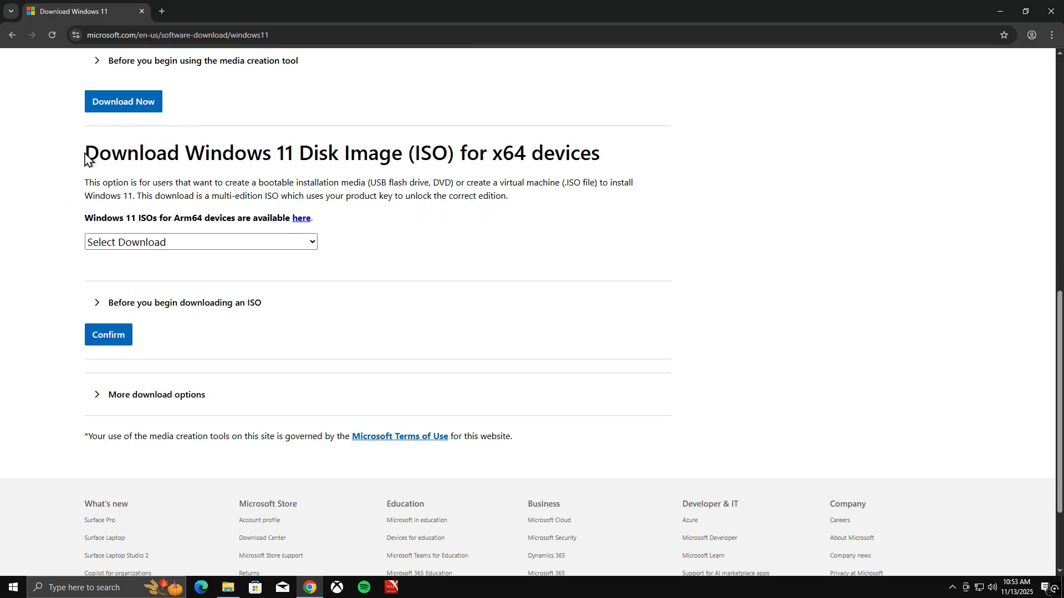
left_click_drag(84, 156, 455, 156)
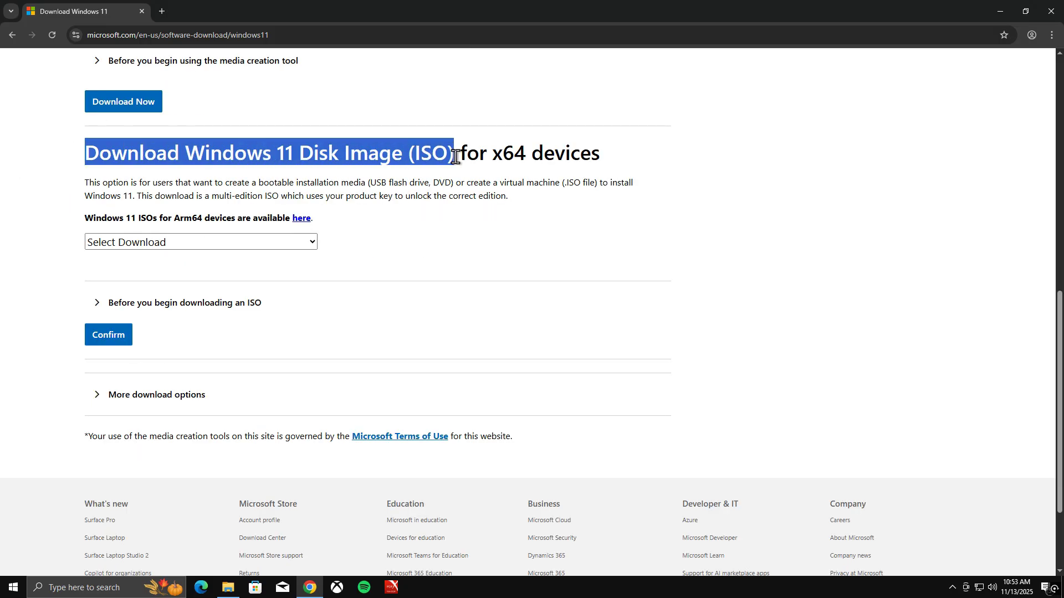
left_click(70, 172)
left_click(145, 245)
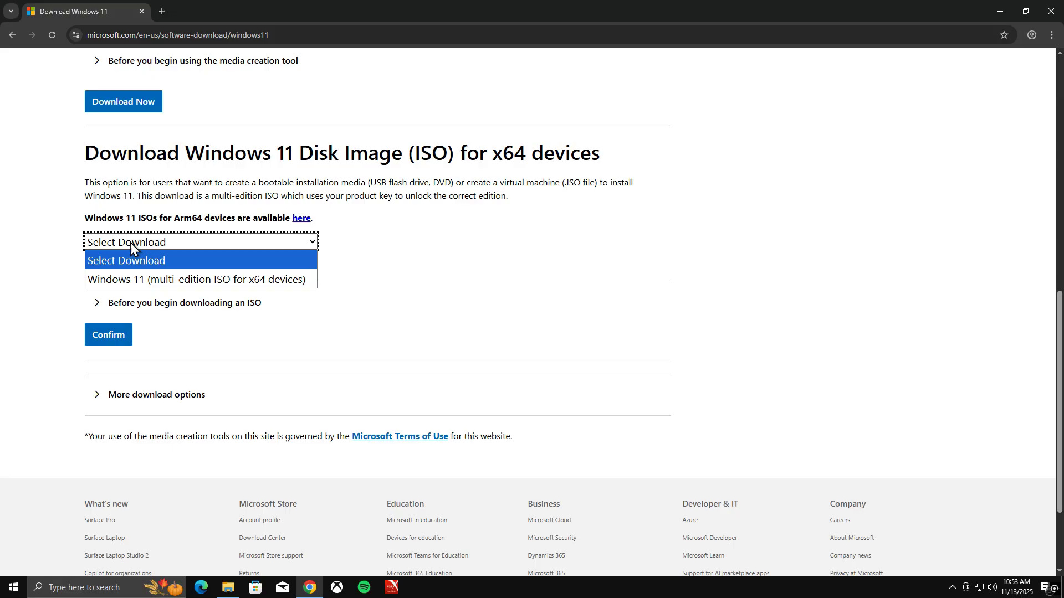
left_click(143, 280)
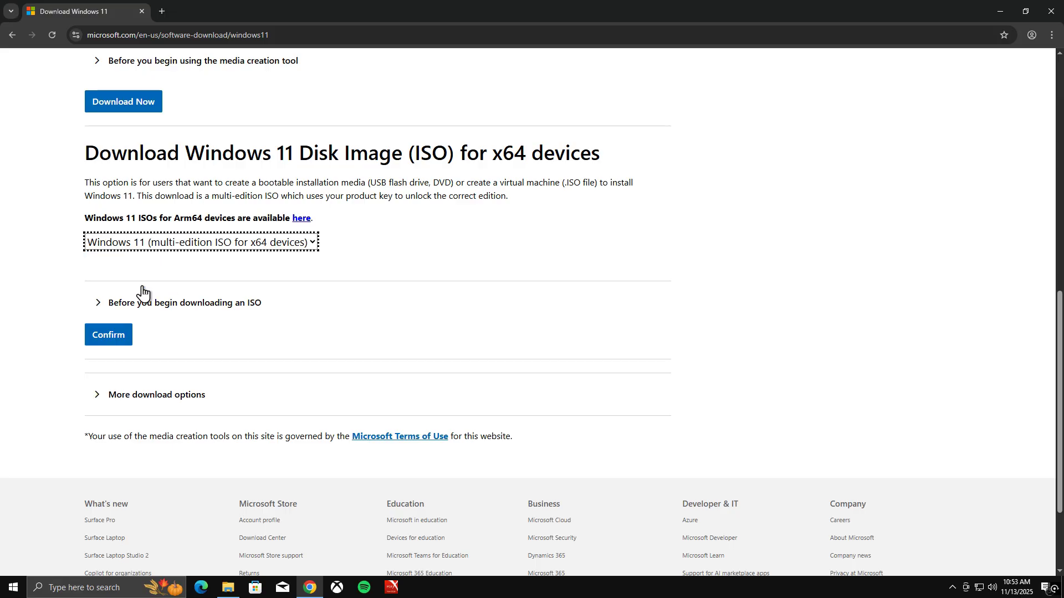
left_click(123, 343)
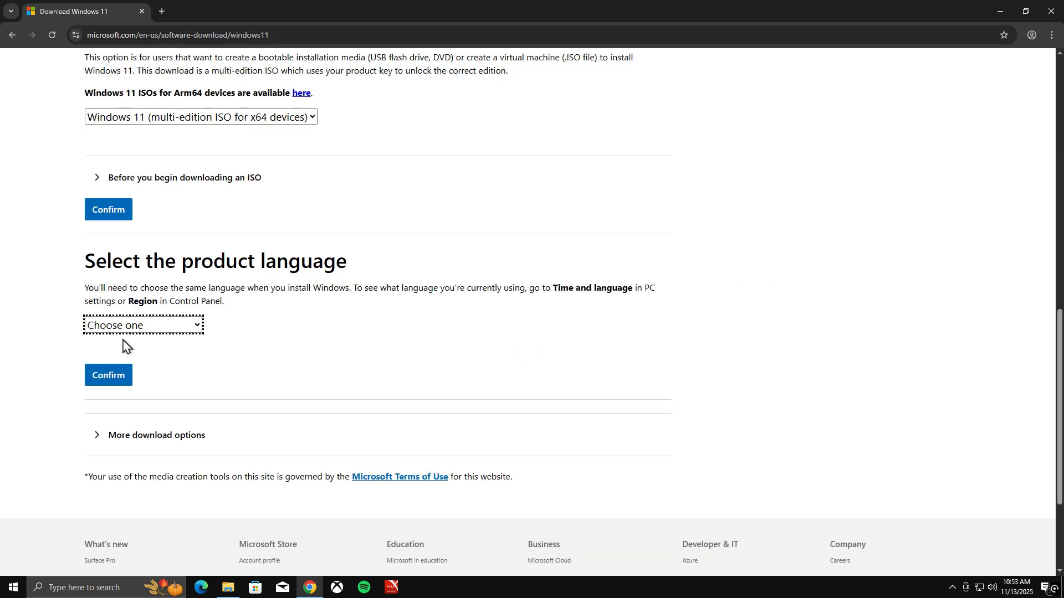
Step: Choose English (United States) as the language and start the 64-bit ISO download
left_click(138, 330)
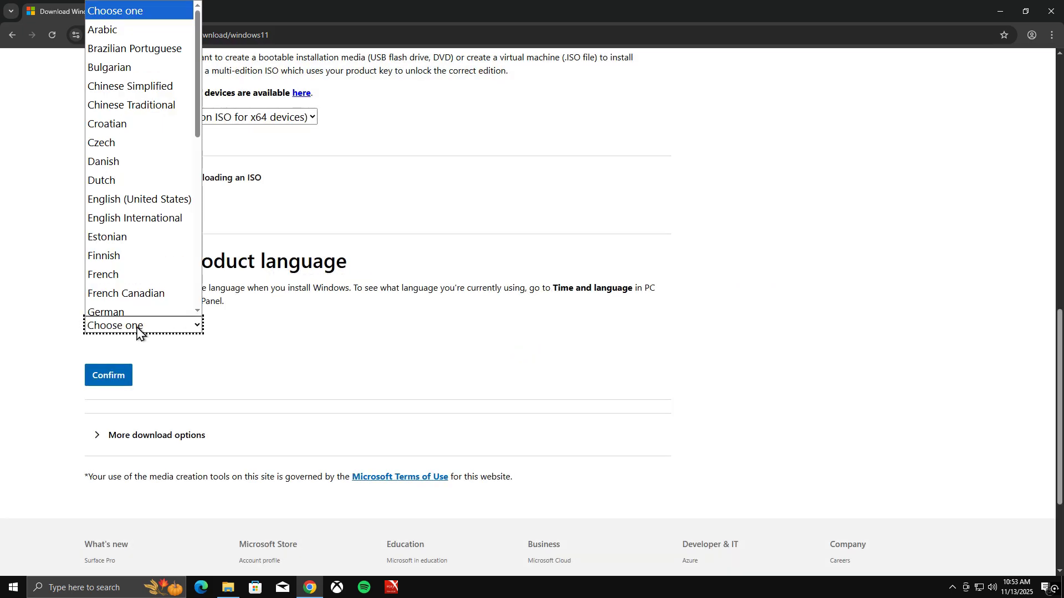
left_click(127, 200)
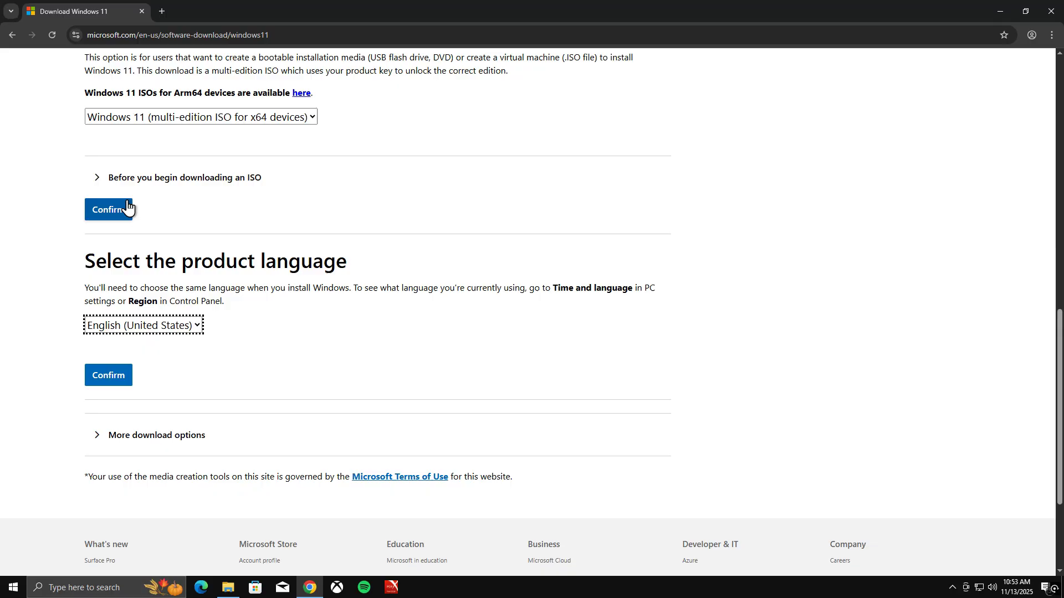
left_click(111, 376)
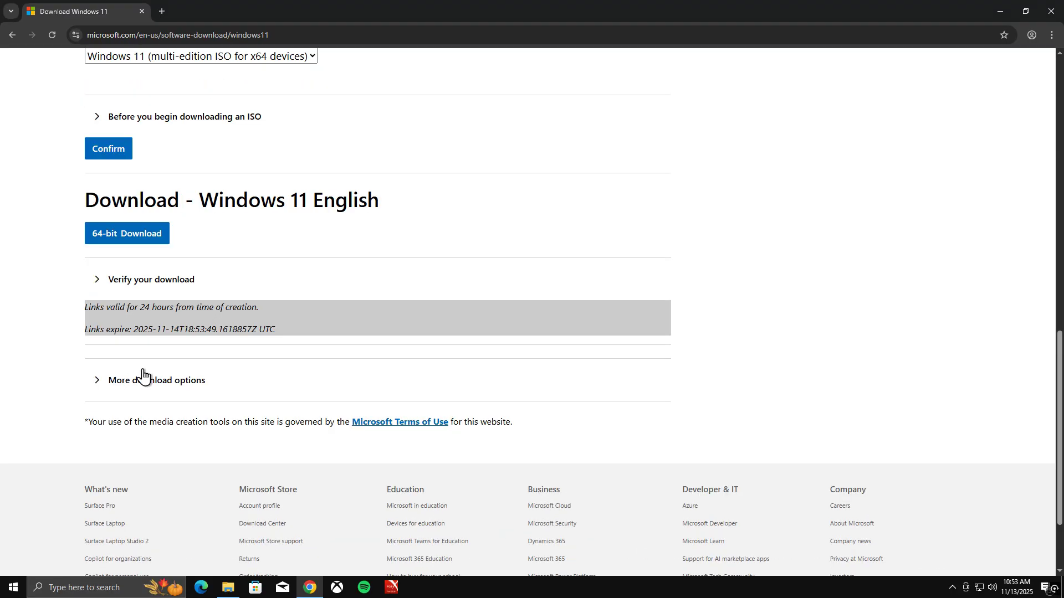
left_click(146, 236)
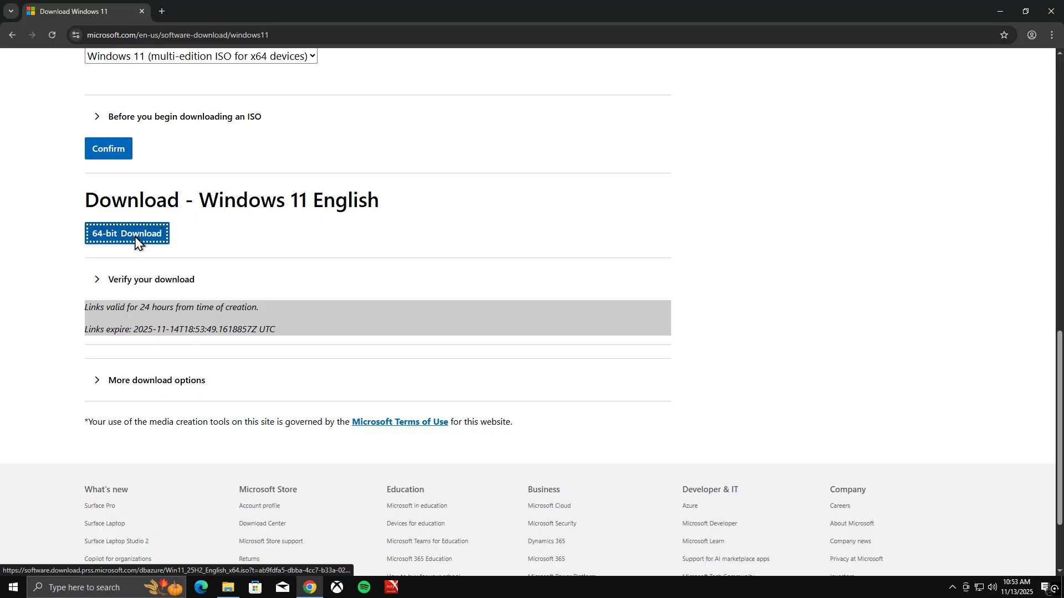
left_click(1010, 35)
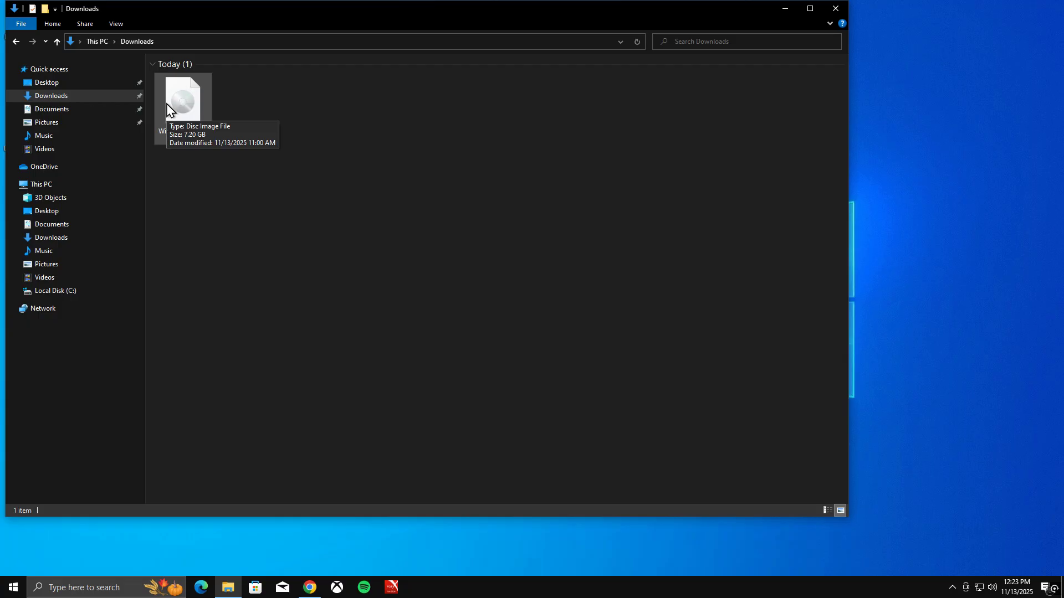
Step: Extract Win11_25H2_English_x64.iso with WinRAR into its default folder in Downloads
right_click(167, 104)
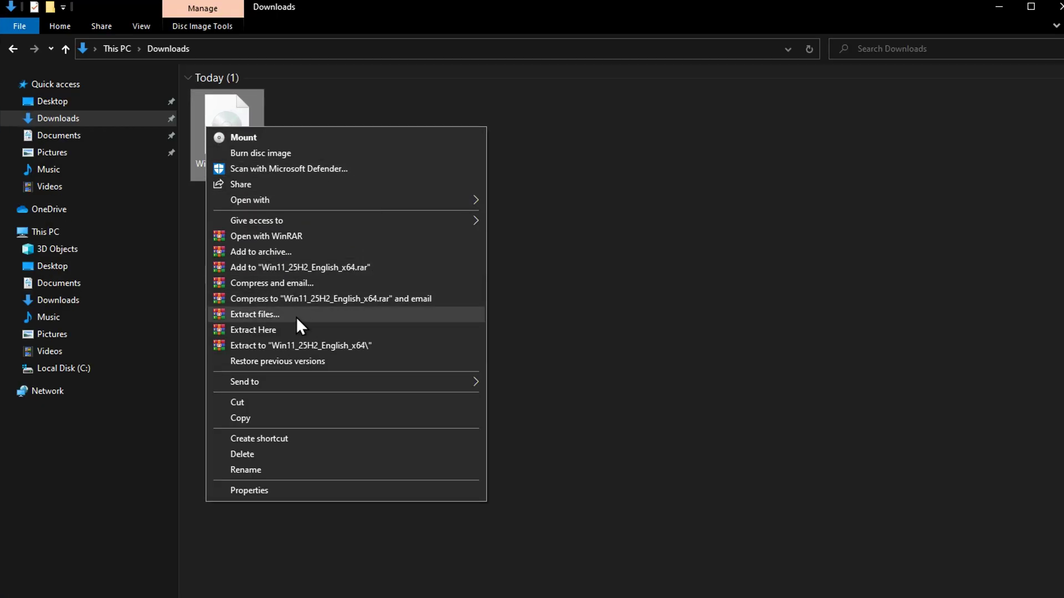
left_click(296, 315)
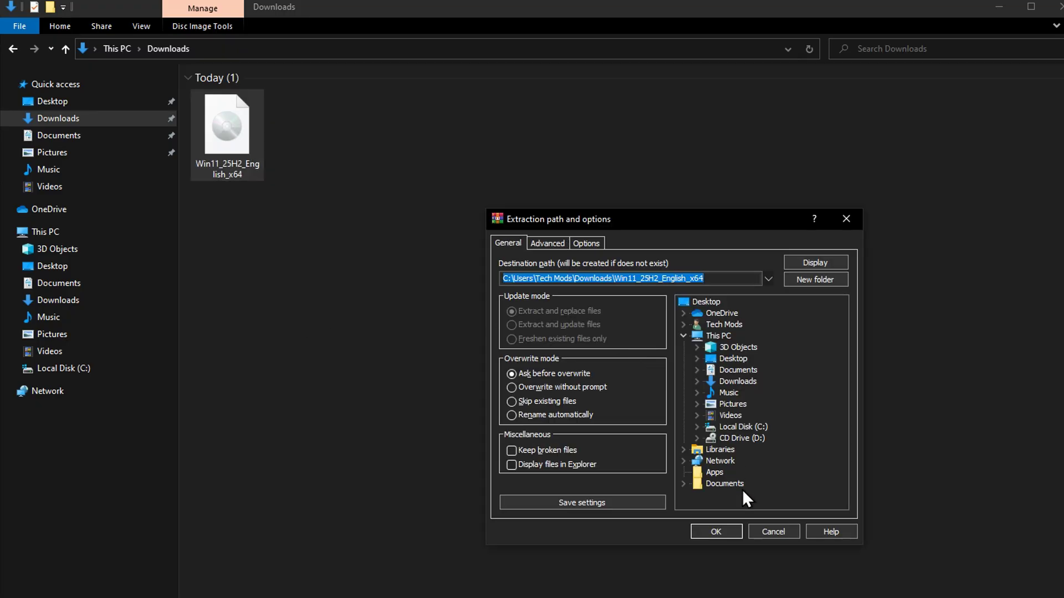
left_click(711, 535)
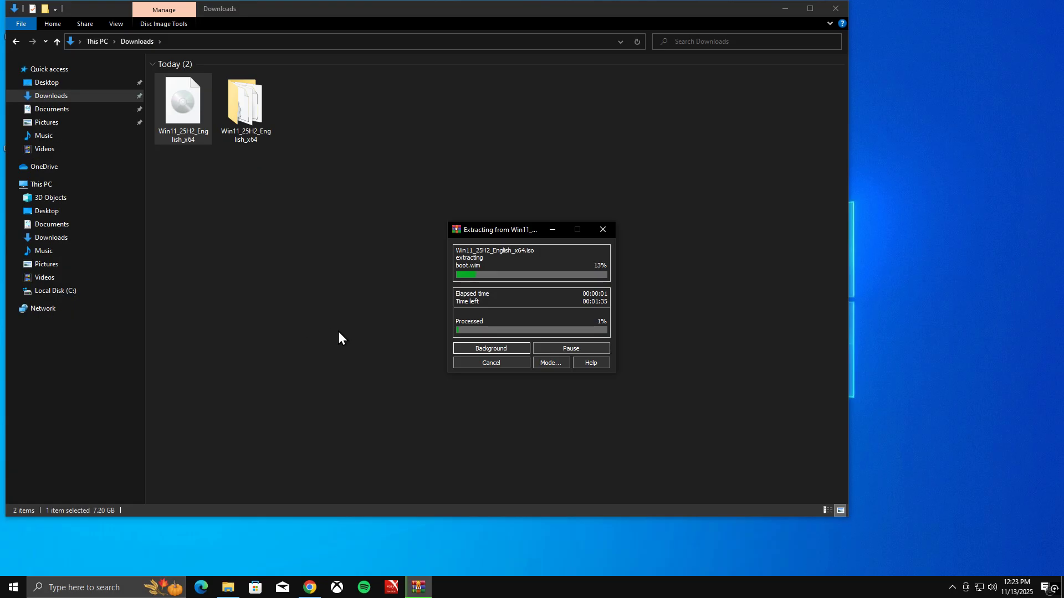
Step: Search 'download winrar' and download WinRAR 7.13 English 64 bit from win-rar.com
left_click(314, 581)
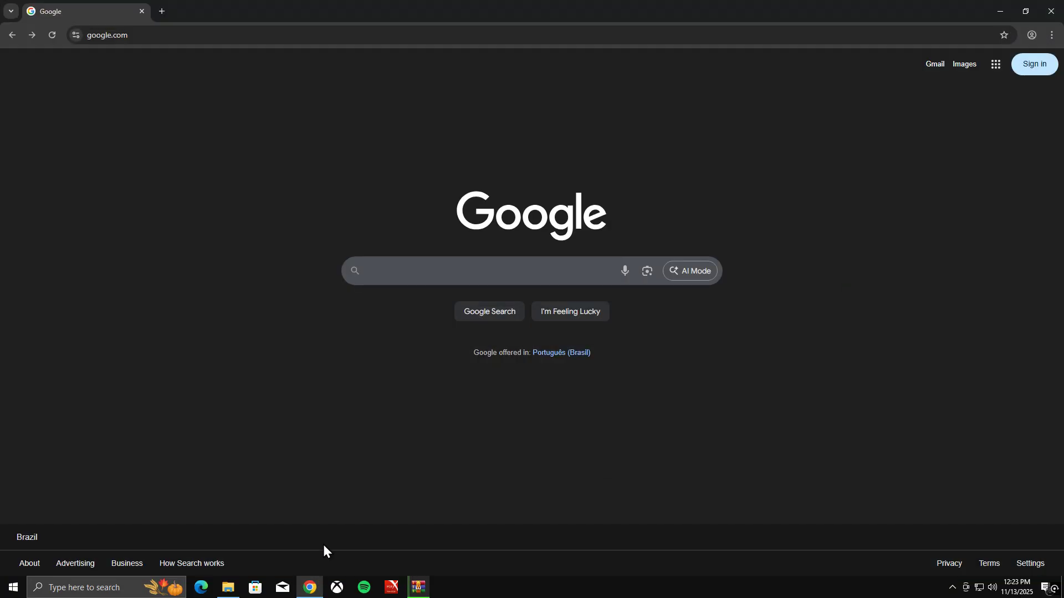
left_click(383, 272)
type("download winrar")
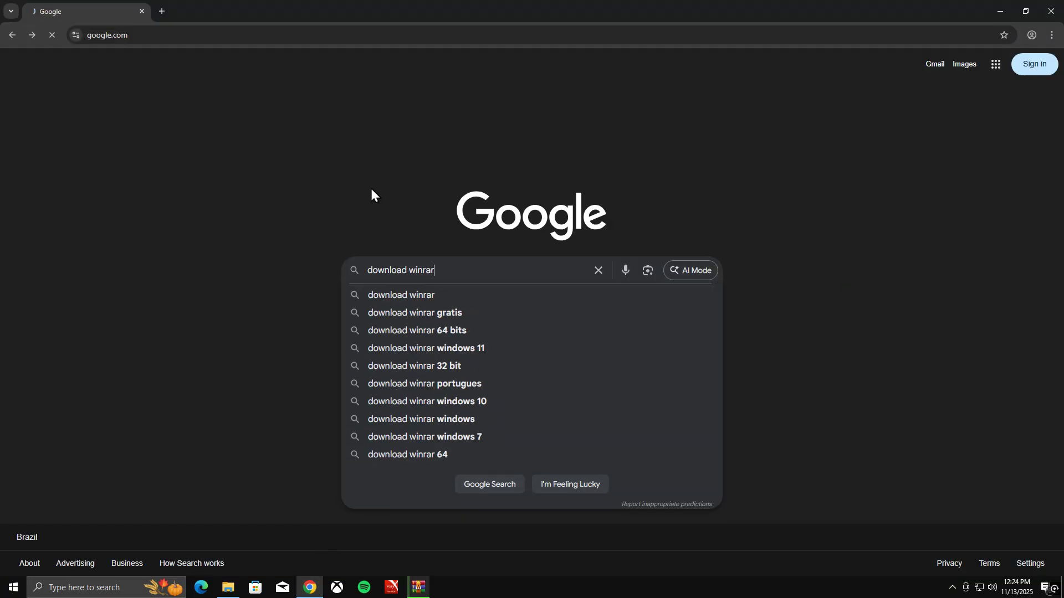
key("Return")
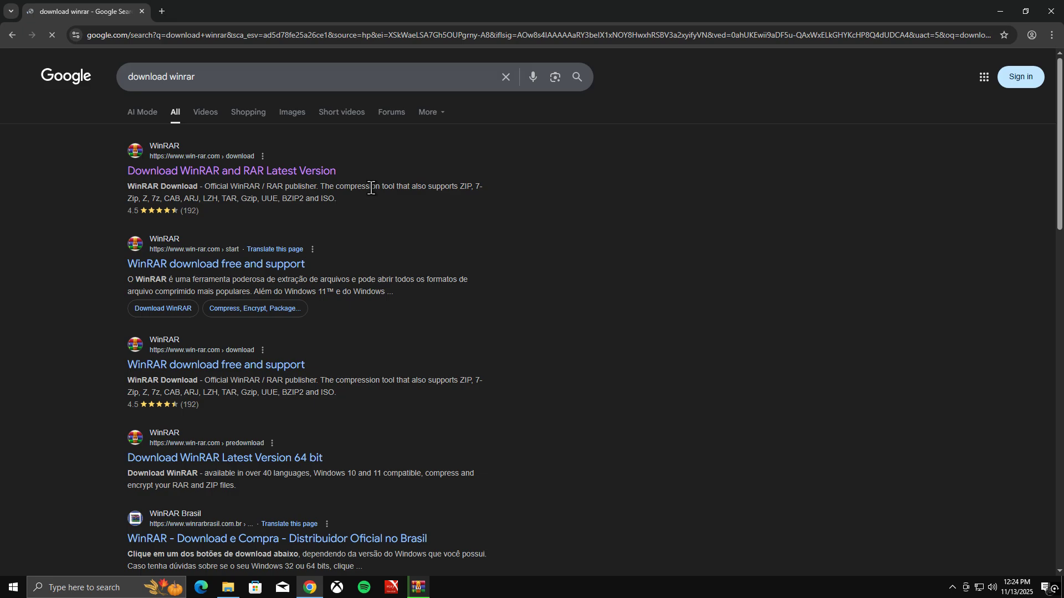
left_click(213, 169)
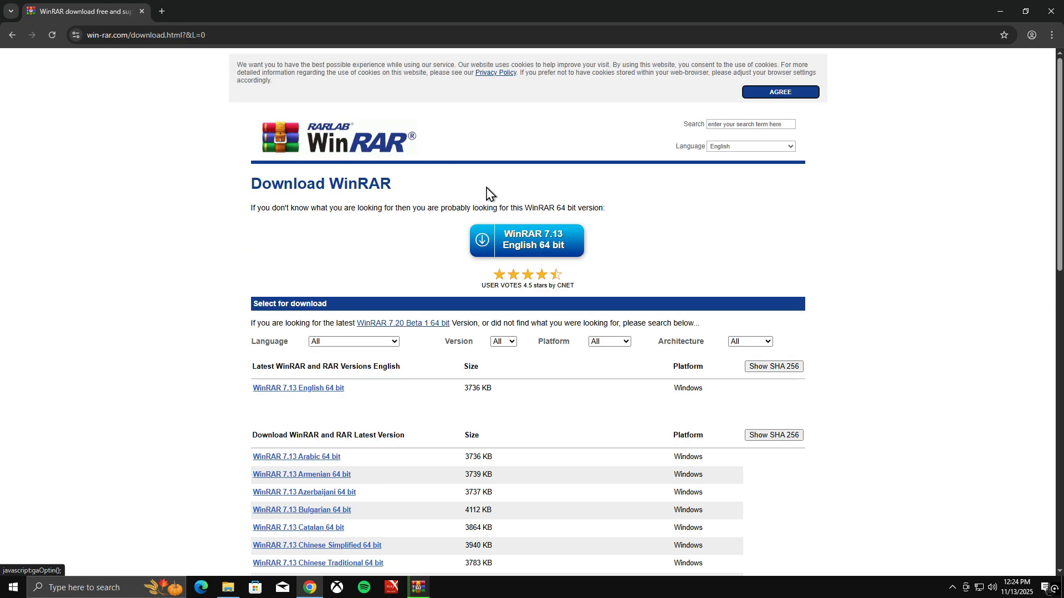
left_click(526, 253)
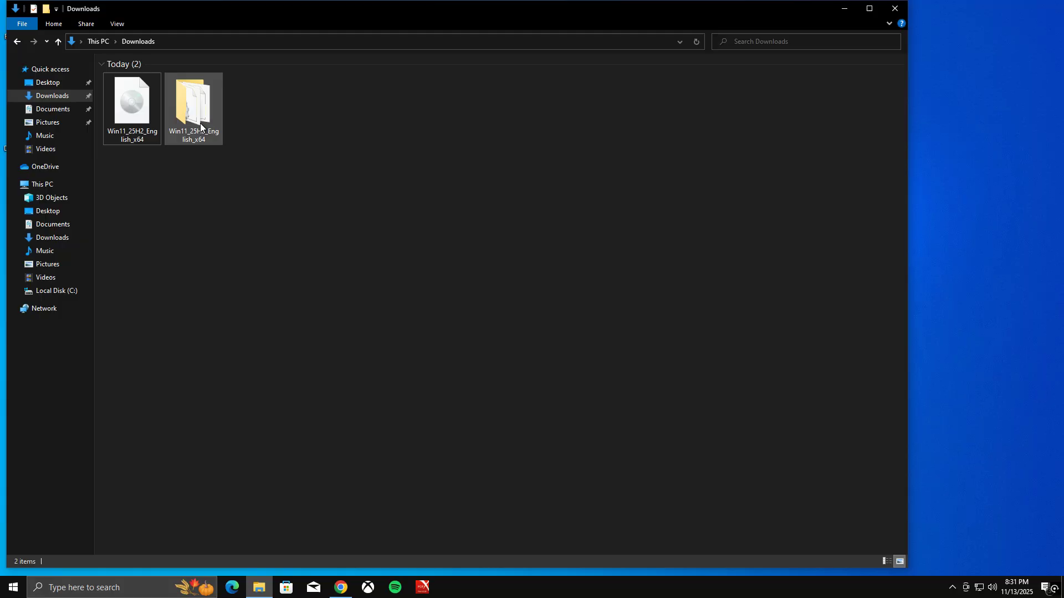
Step: Create a New Text Document on the desktop containing 'setup.exe /product server'
left_click(843, 8)
right_click(390, 211)
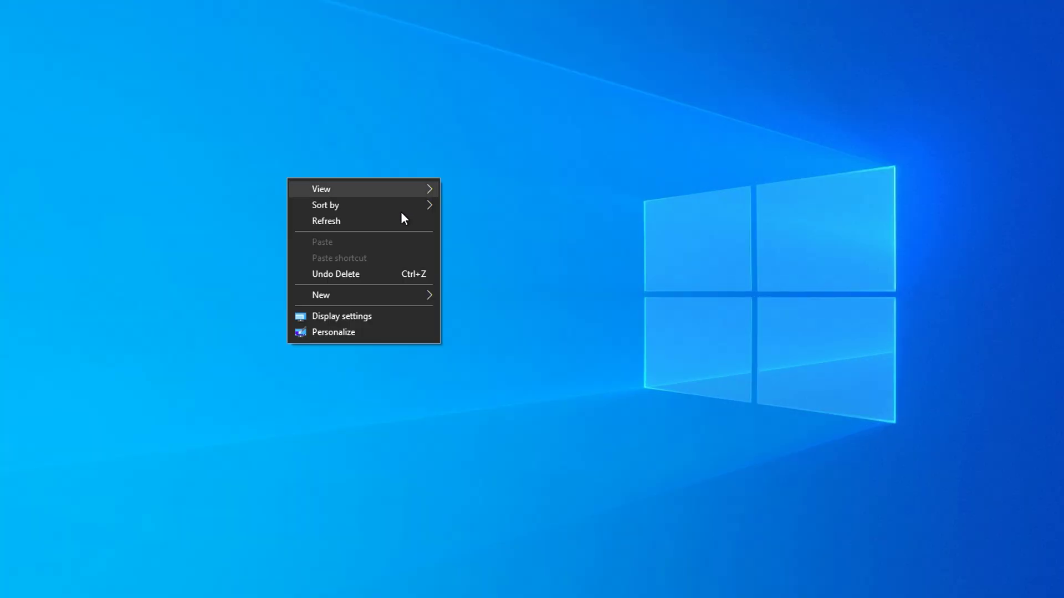
mouse_move(380, 297)
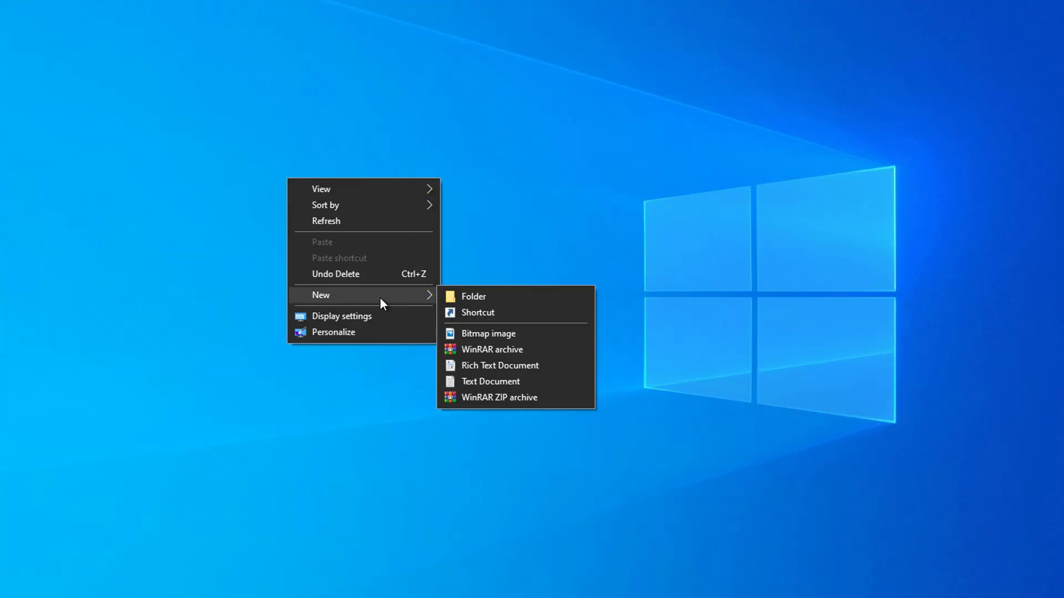
left_click(539, 380)
key("Return")
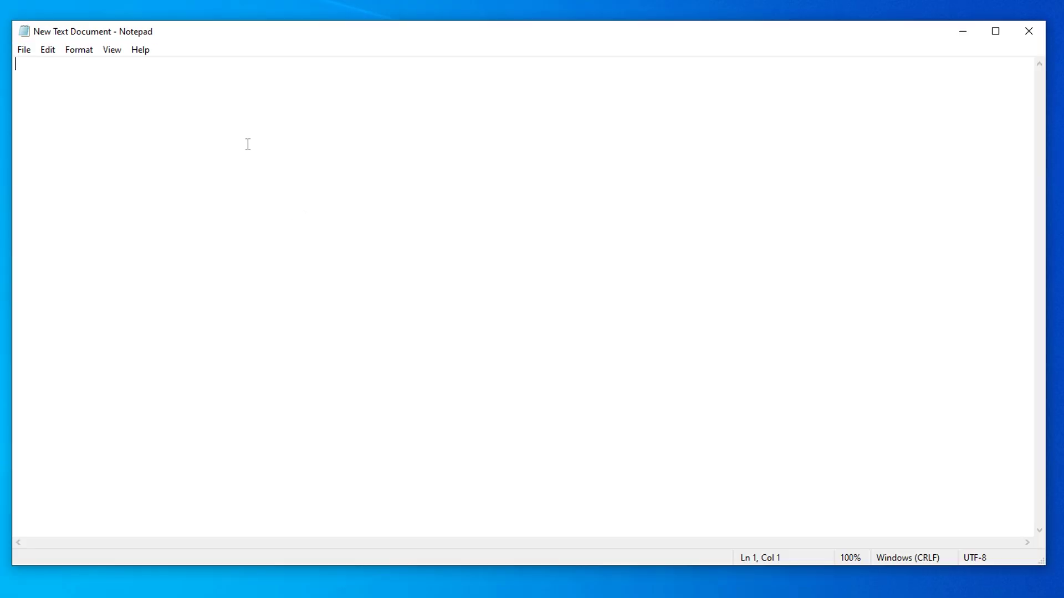
type("s")
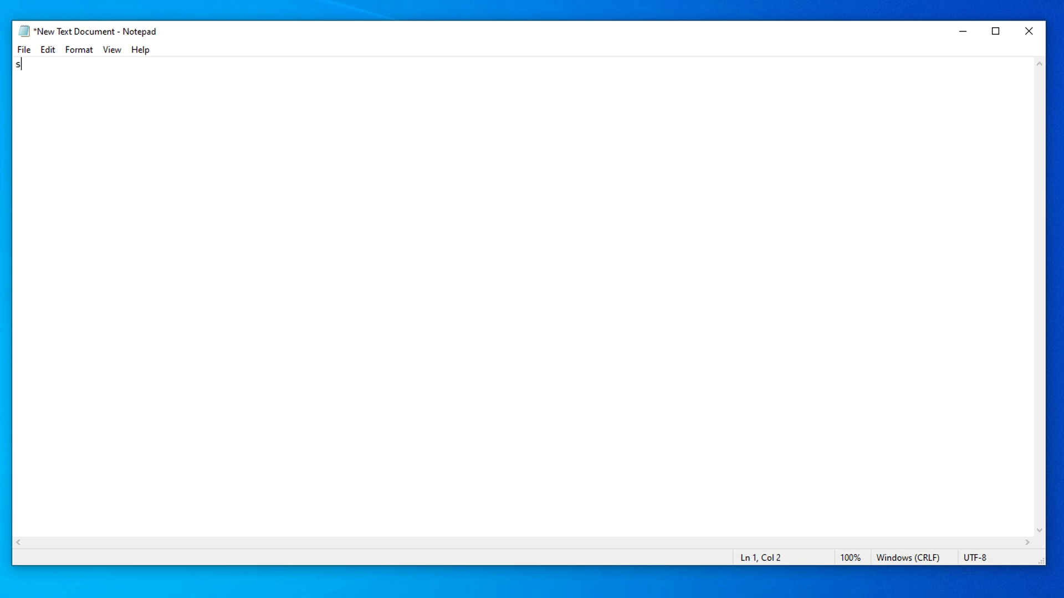
type("etup.exe /product server")
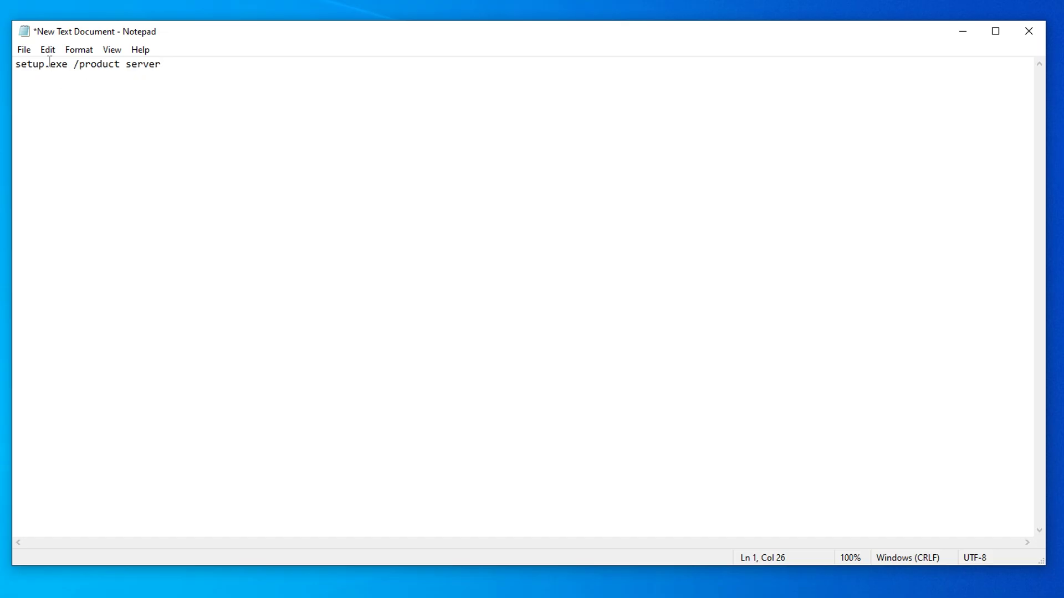
left_click(24, 50)
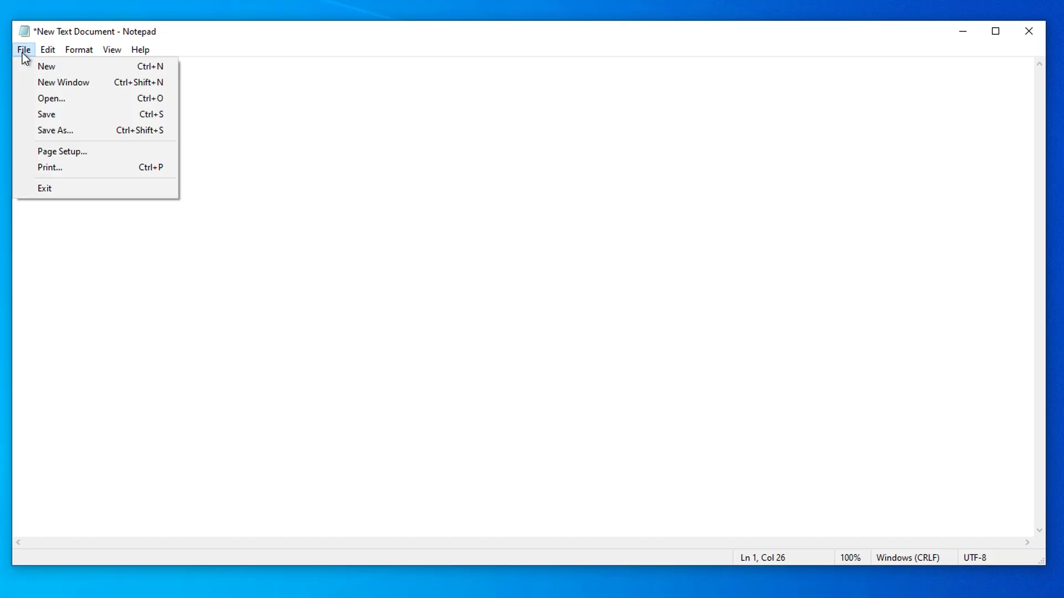
Step: Save the script as update.bat in Downloads\Win11_25H2_English_x64 and close Notepad
left_click(45, 131)
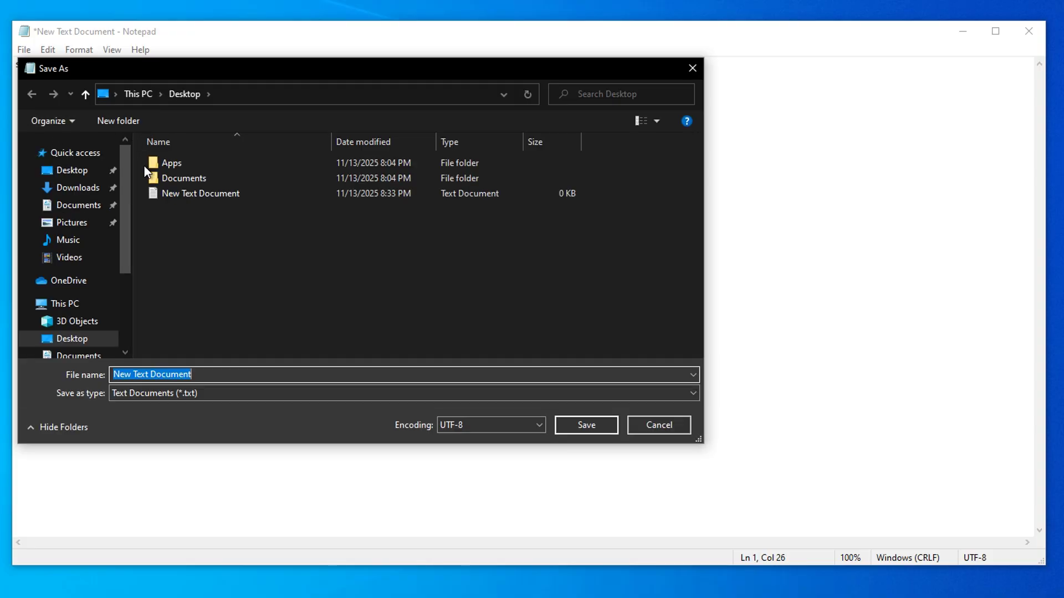
left_click(81, 189)
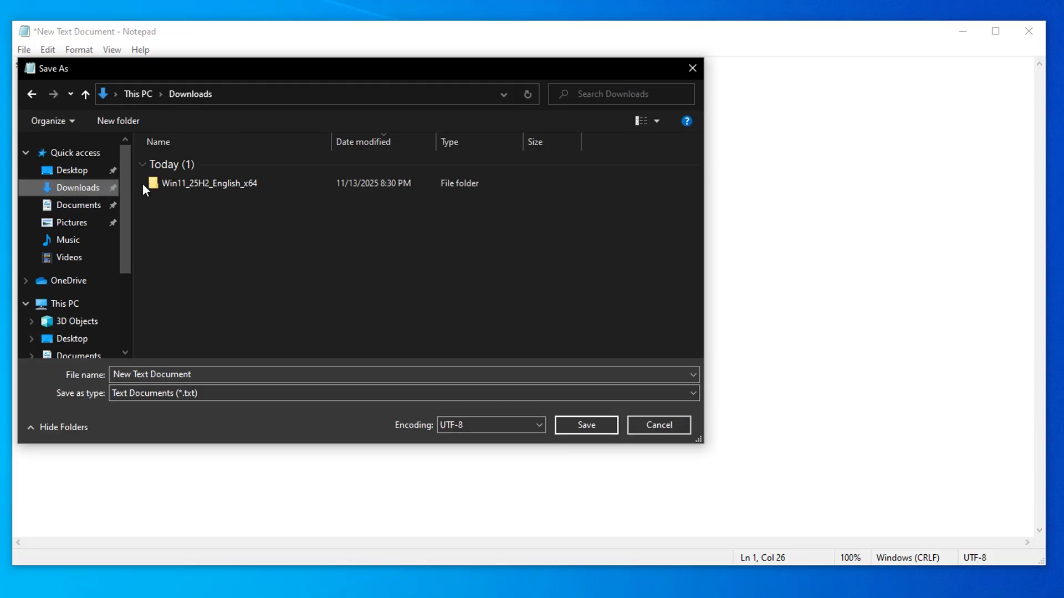
double_click(199, 185)
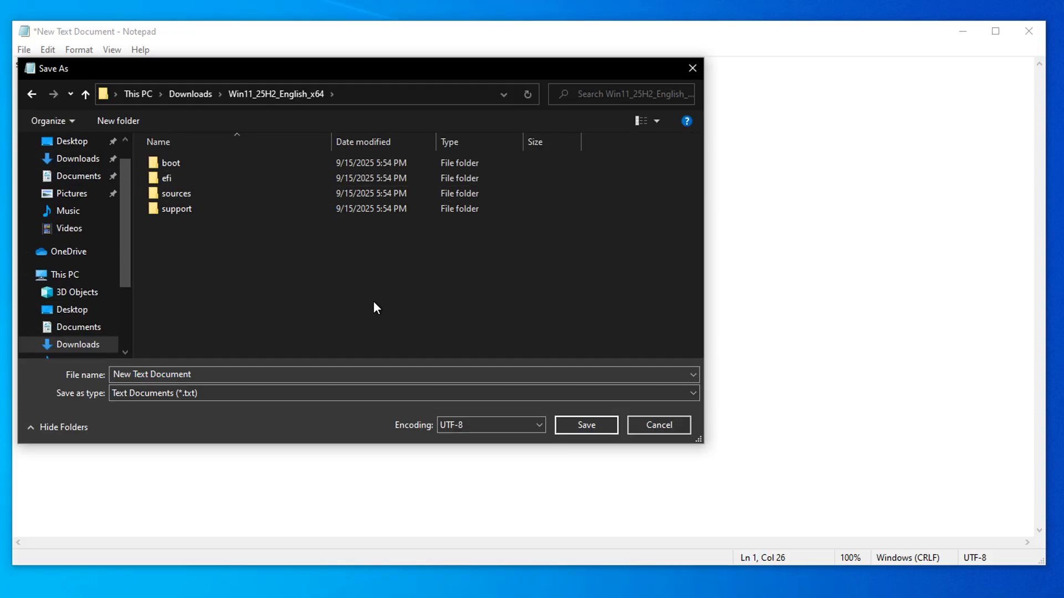
key("BackSpace")
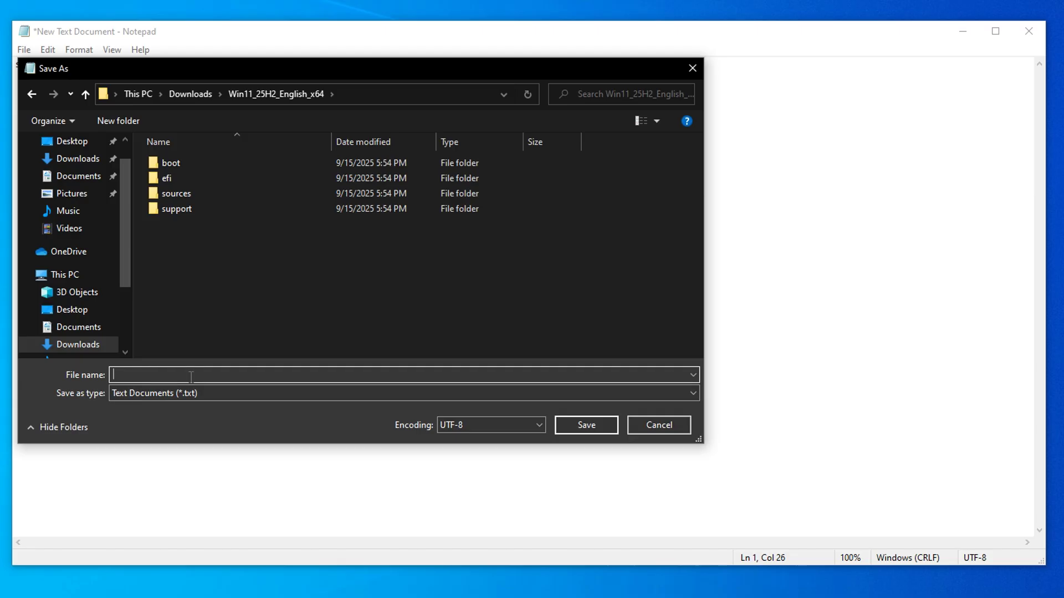
type("update.bat")
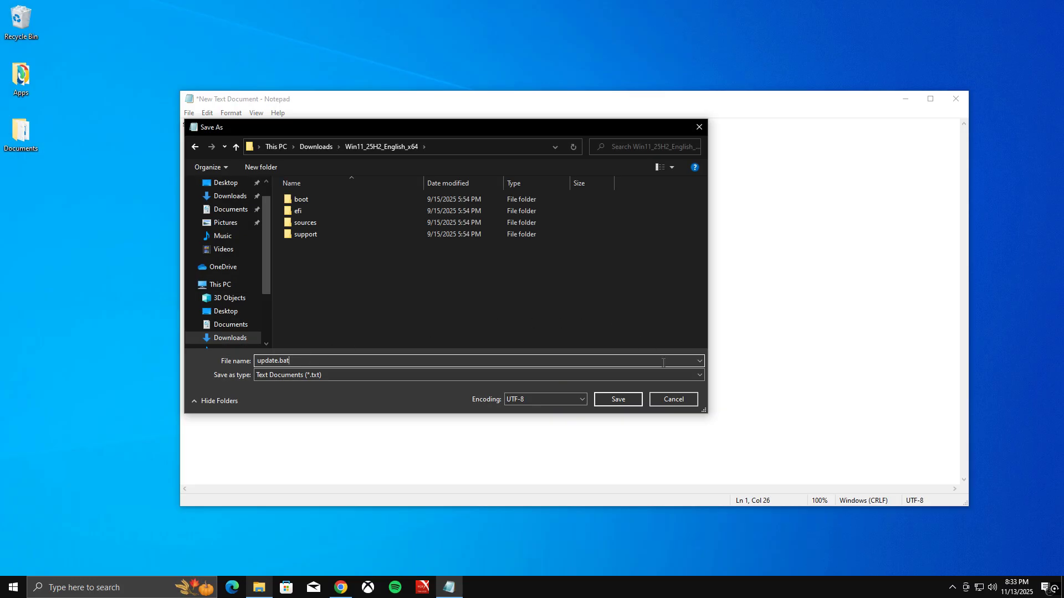
left_click(608, 396)
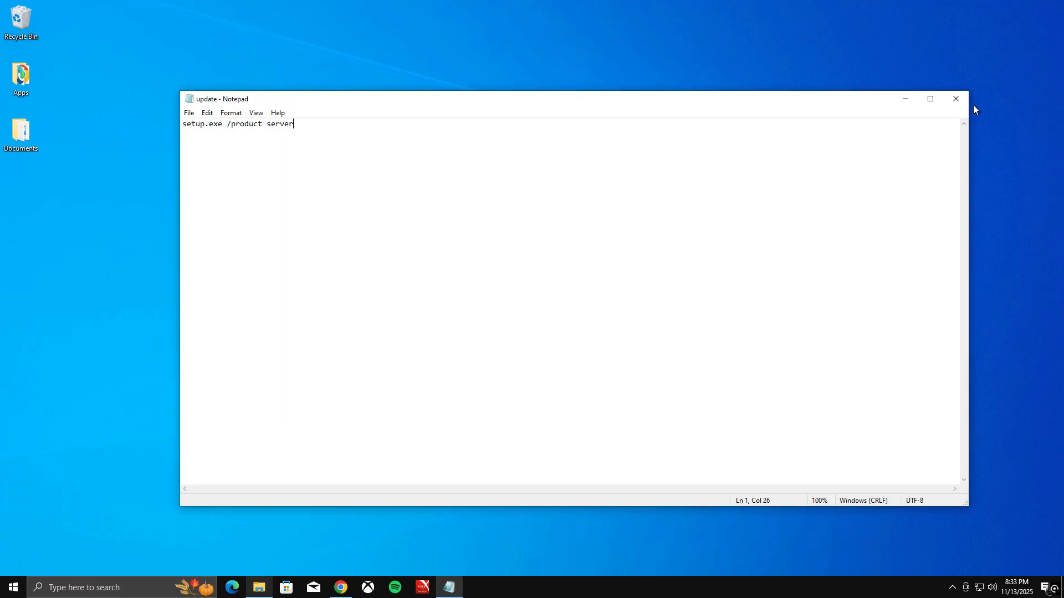
left_click(956, 99)
Step: Run update.bat from the Win11_25H2_English_x64 folder and approve the administrator prompt
left_click(418, 310)
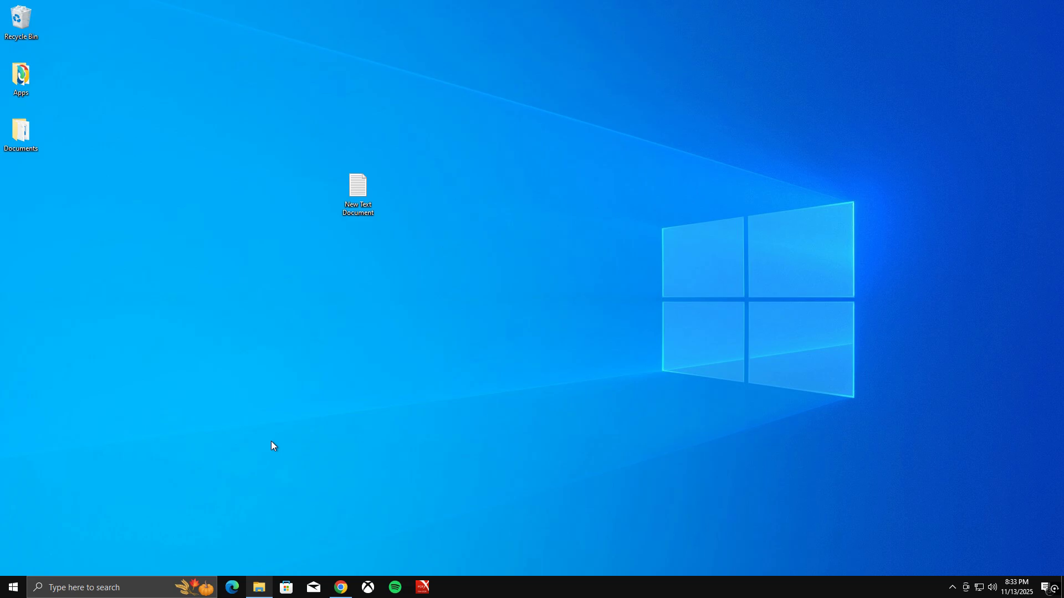
left_click(260, 587)
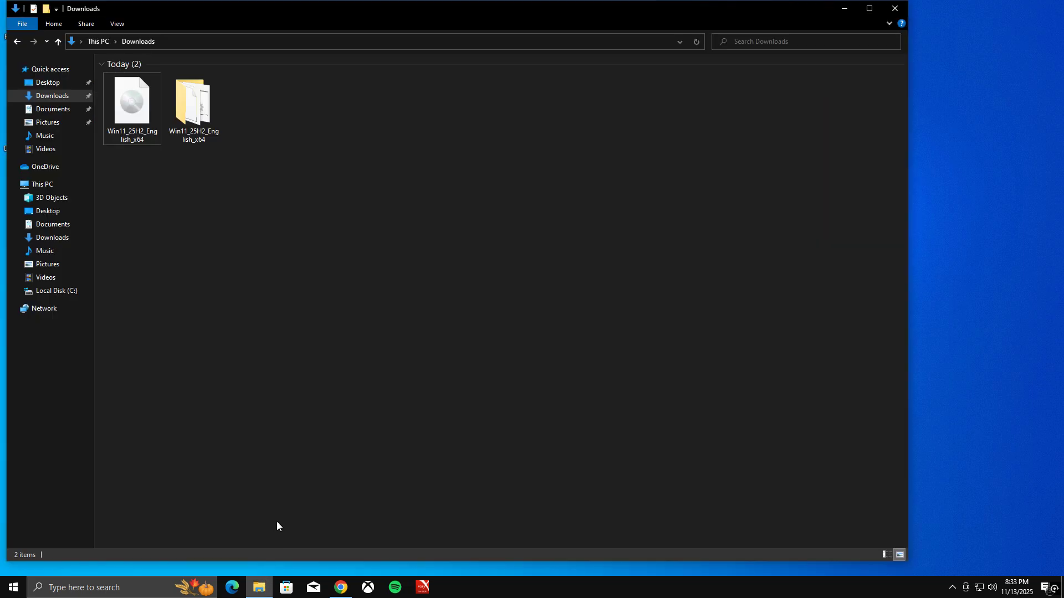
double_click(205, 115)
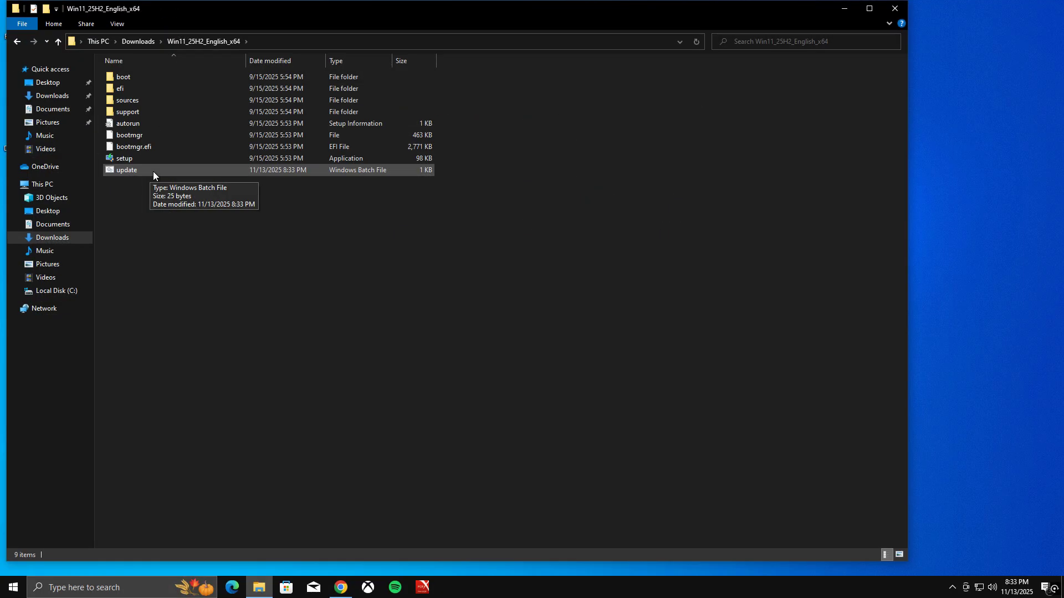
double_click(237, 275)
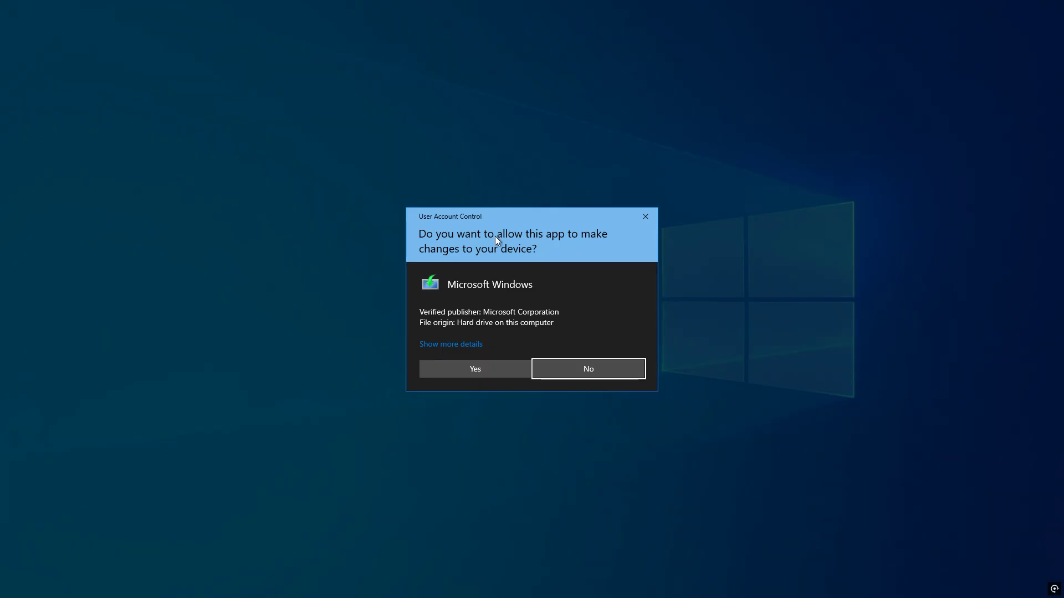
left_click(465, 371)
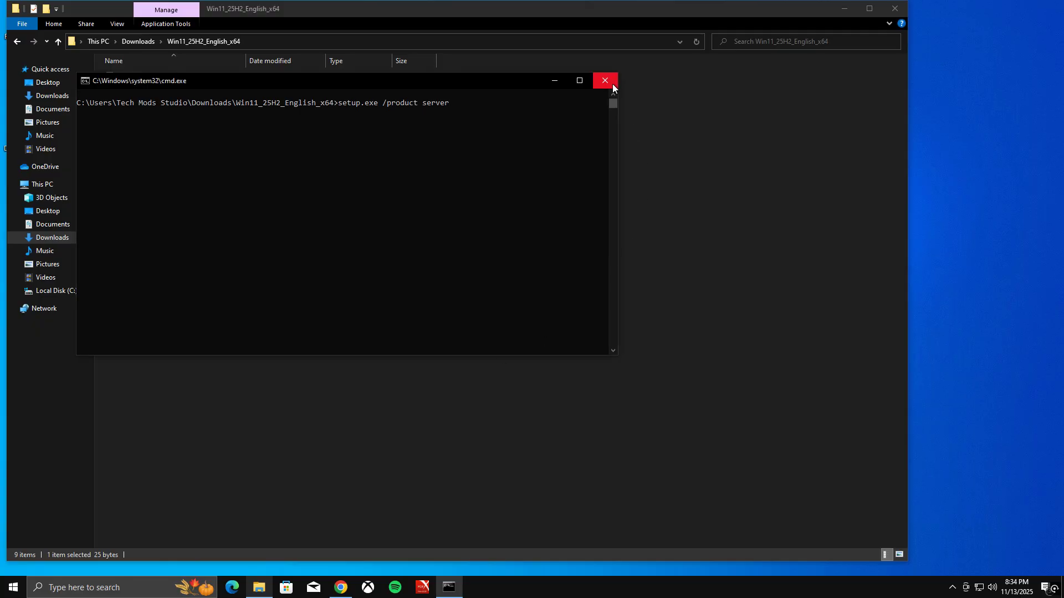
Step: Close the command window, continue past the updates page, and accept the license terms
left_click(612, 84)
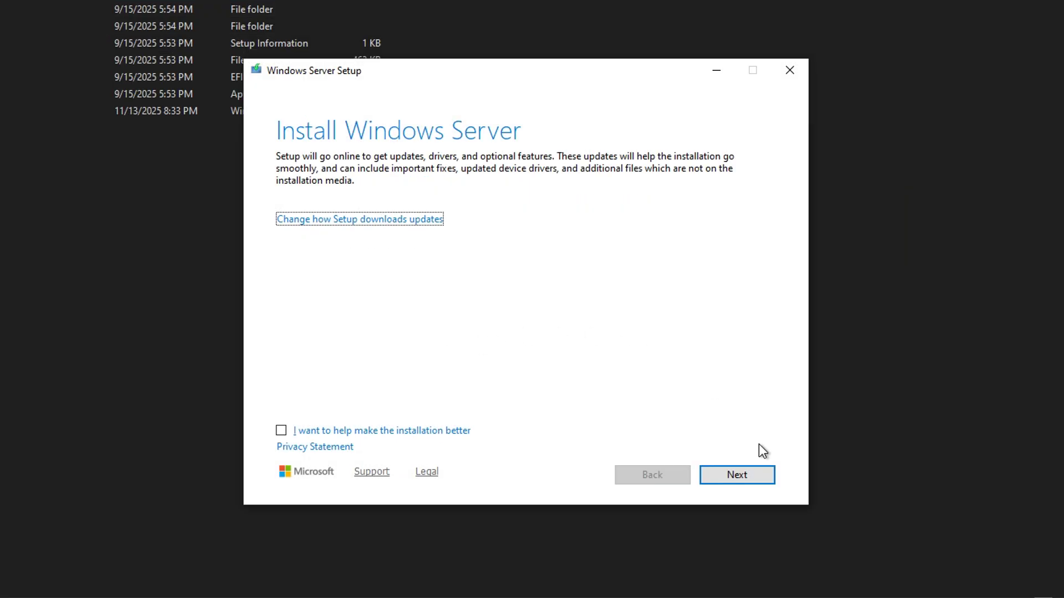
left_click(753, 479)
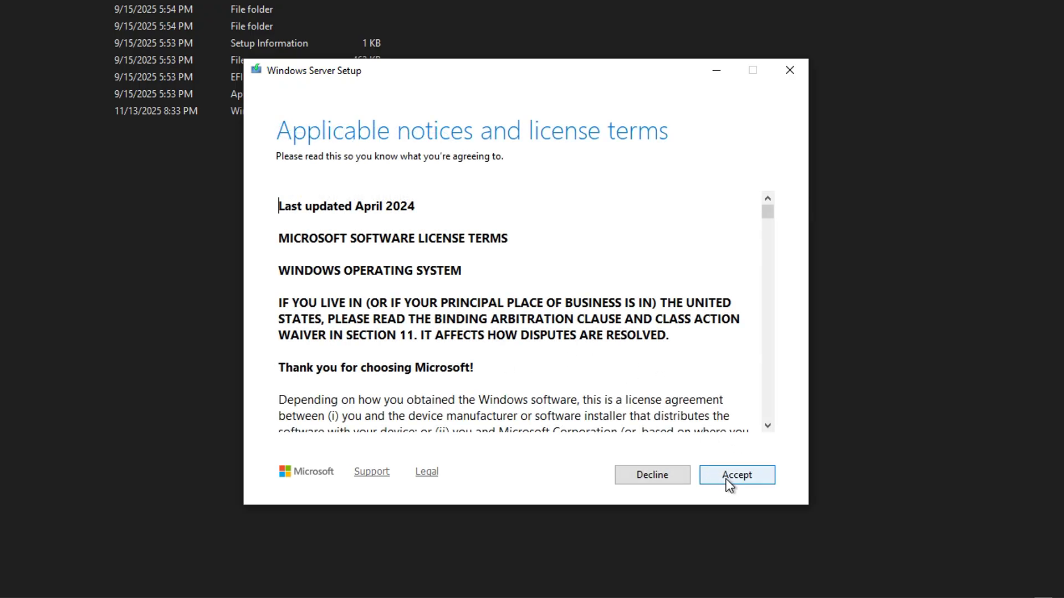
left_click(730, 479)
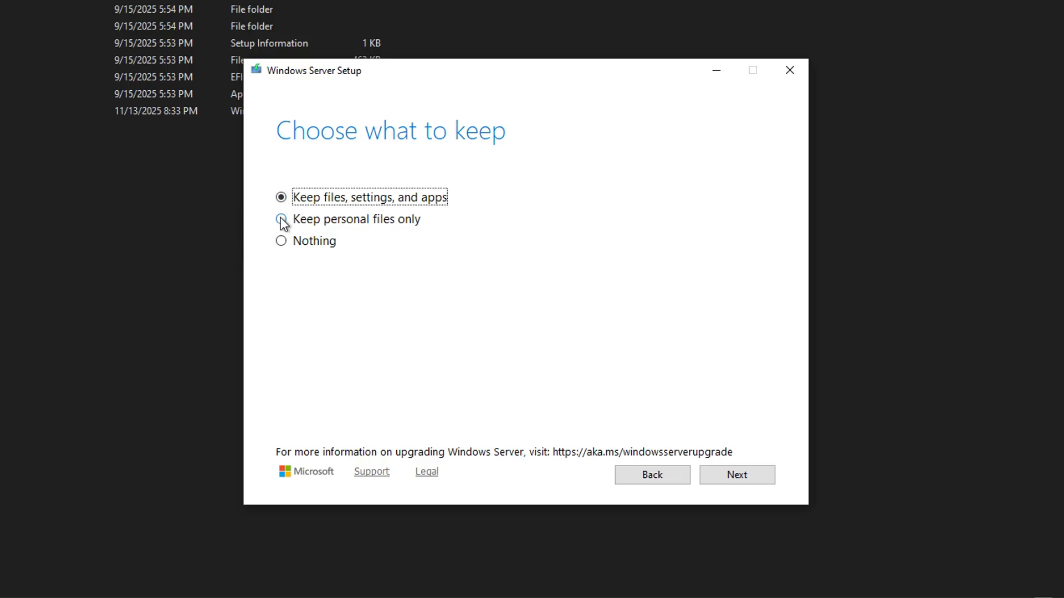
Step: Select Keep files, settings, and apps and continue to the Ready to install summary
left_click(281, 219)
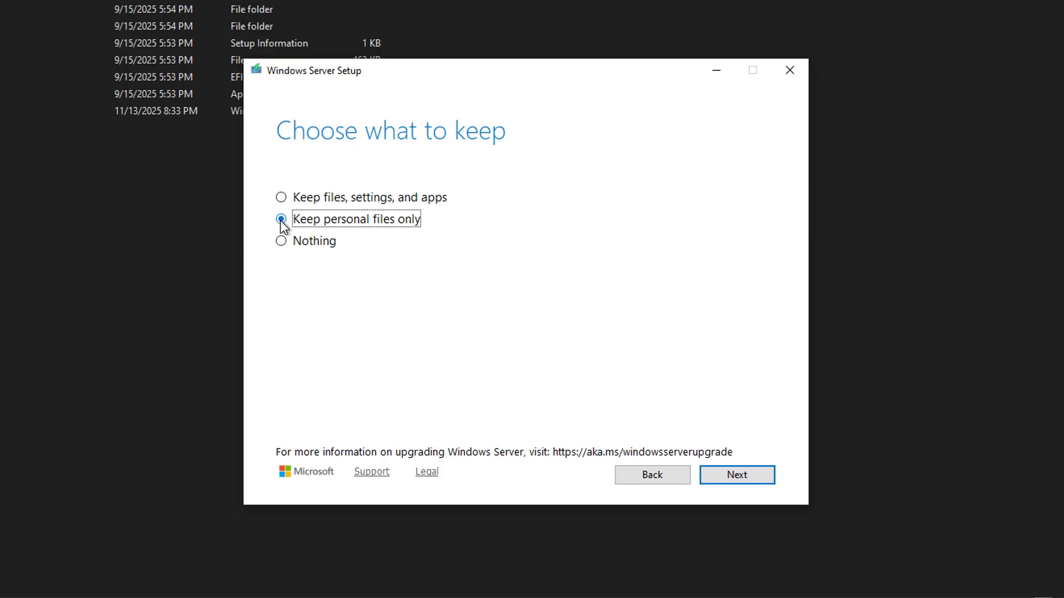
left_click(281, 242)
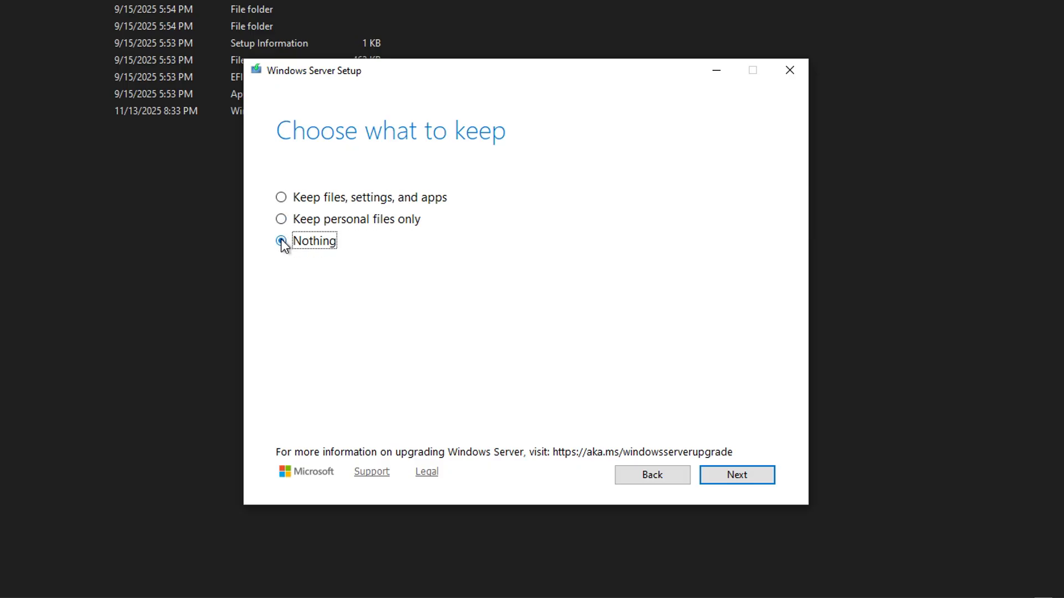
left_click(281, 198)
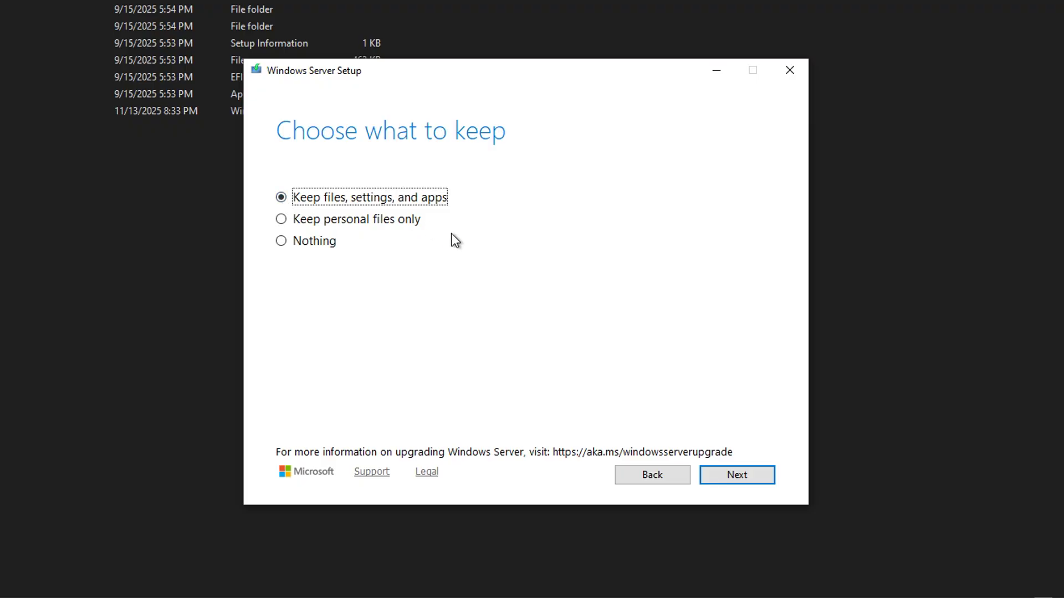
left_click(733, 481)
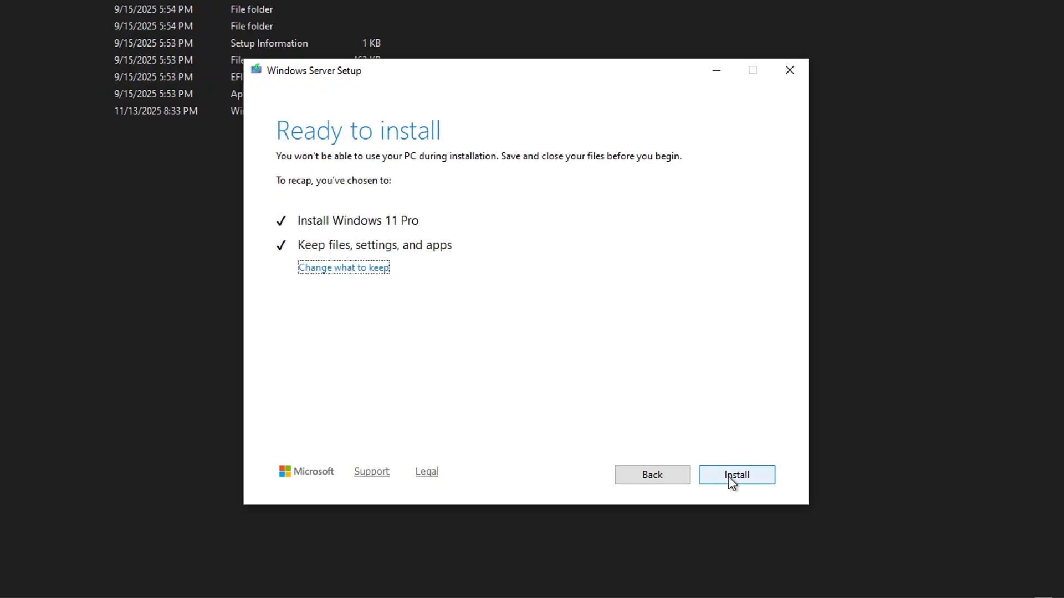
Step: Start the Windows 11 Pro installation from the Ready to install page
left_click(730, 480)
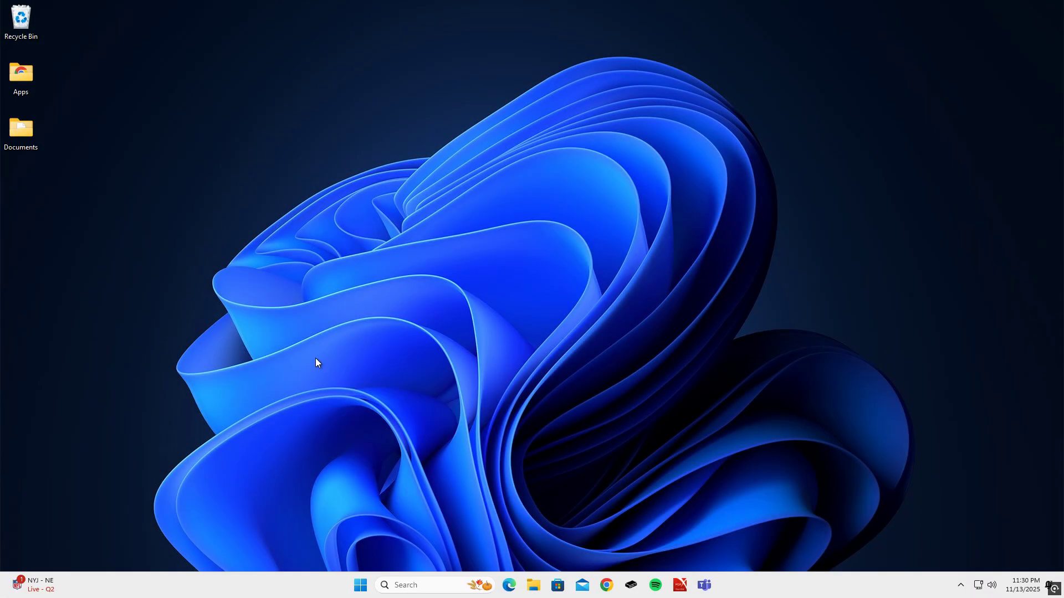
Step: Open Settings > System > About to view the Windows 11 Pro 25H2 specifications
left_click(367, 585)
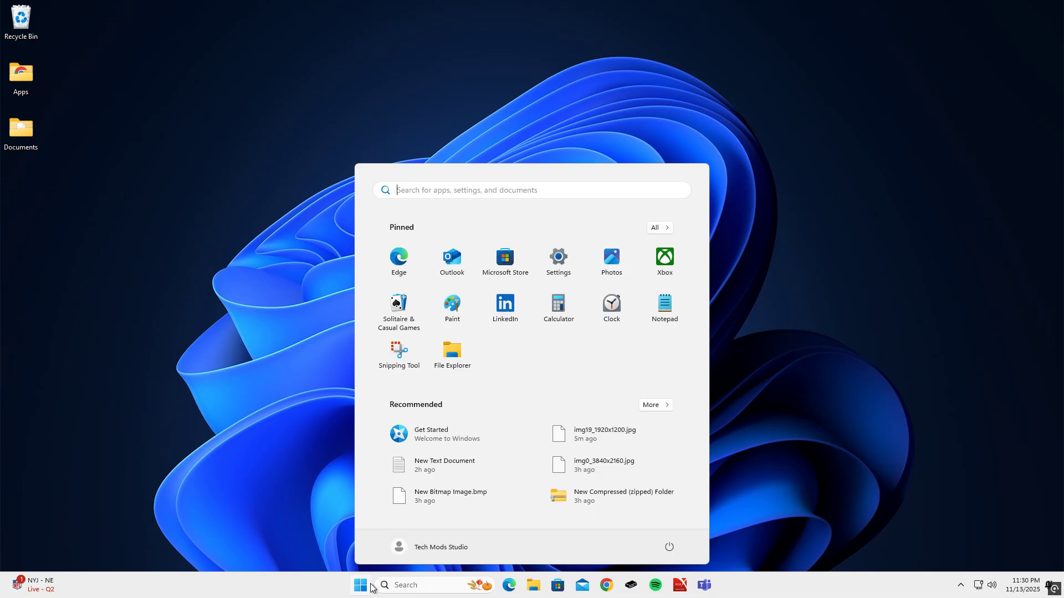
left_click(571, 265)
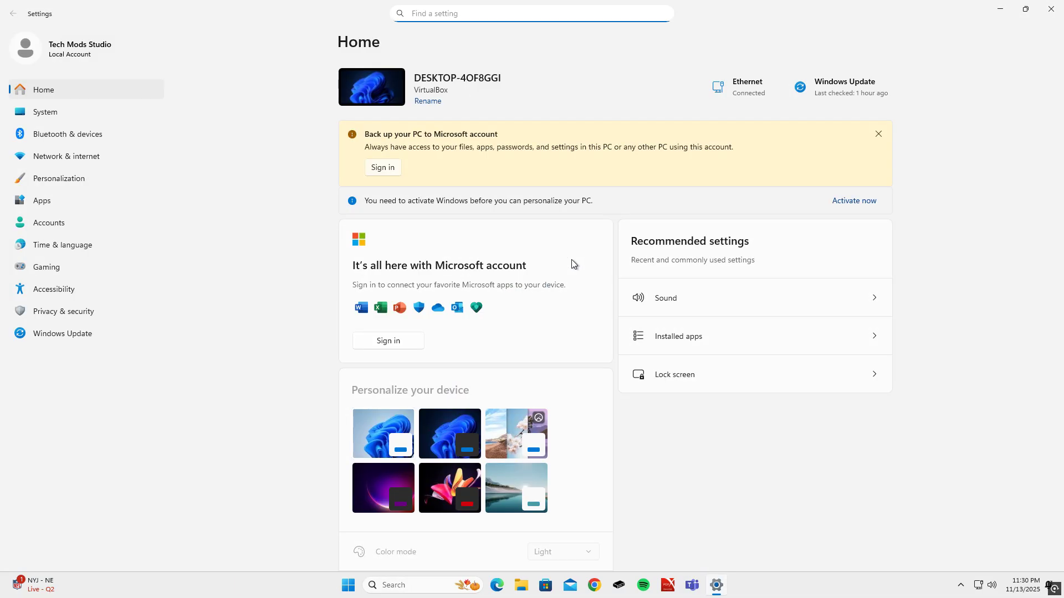
left_click(76, 116)
scroll(207, 235, "down", 6)
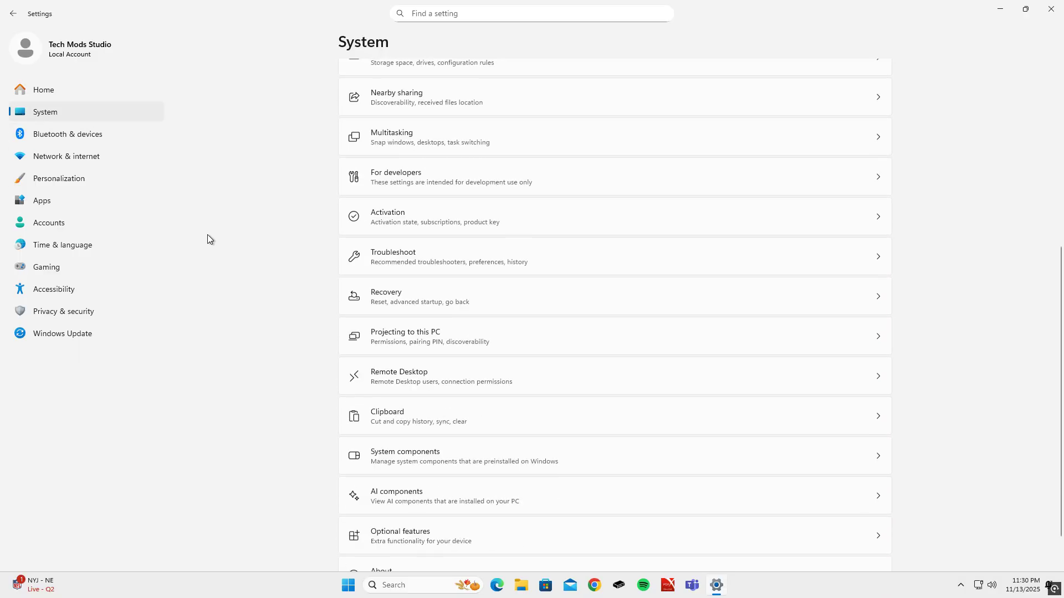
left_click(413, 524)
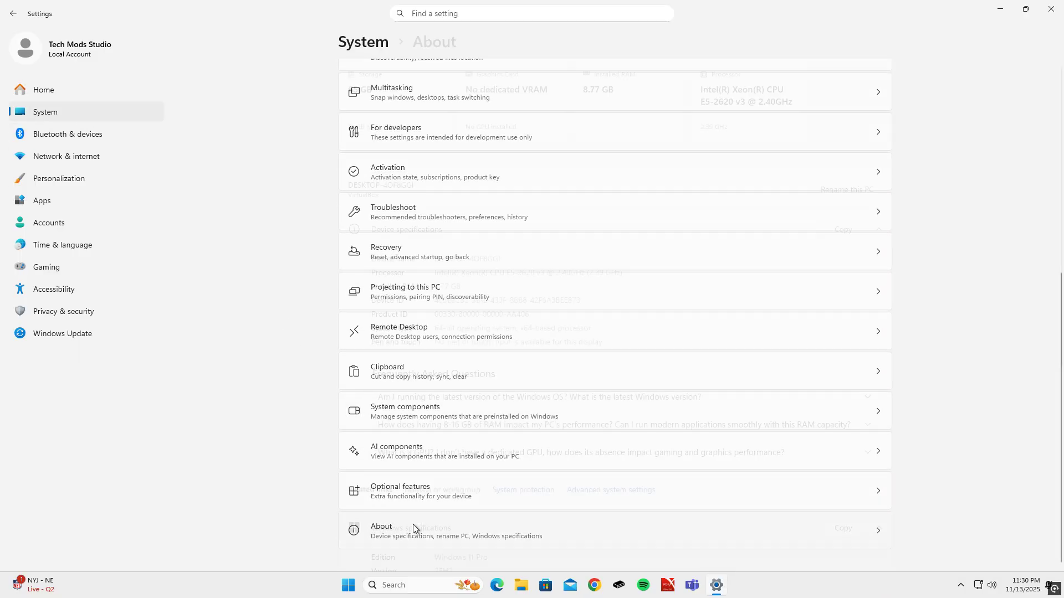
scroll(297, 397, "down", 5)
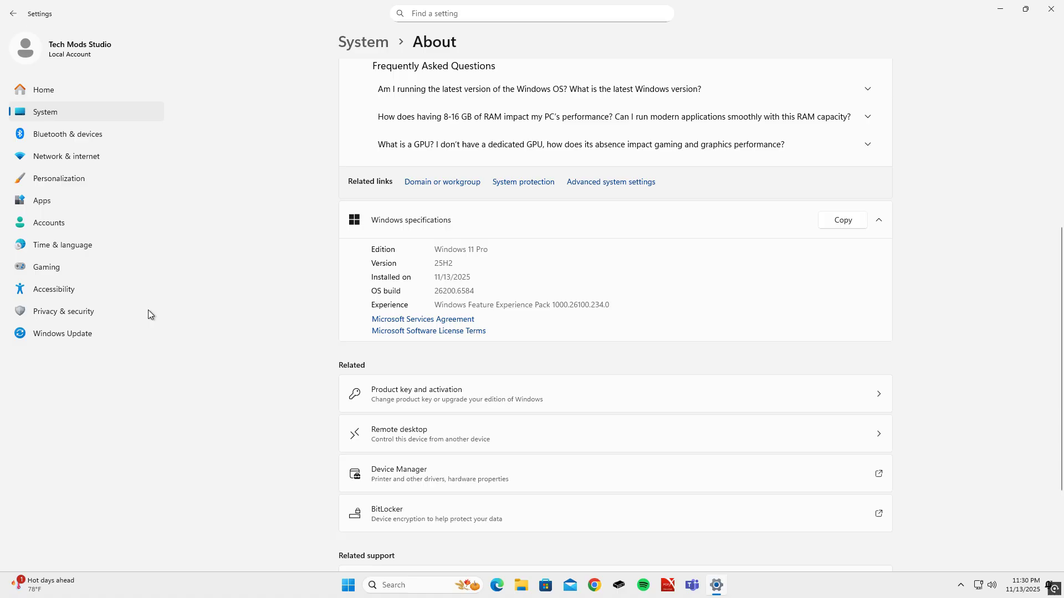
Step: Run a Windows Update check so five updates start downloading, then minimise Settings to the desktop
left_click(107, 338)
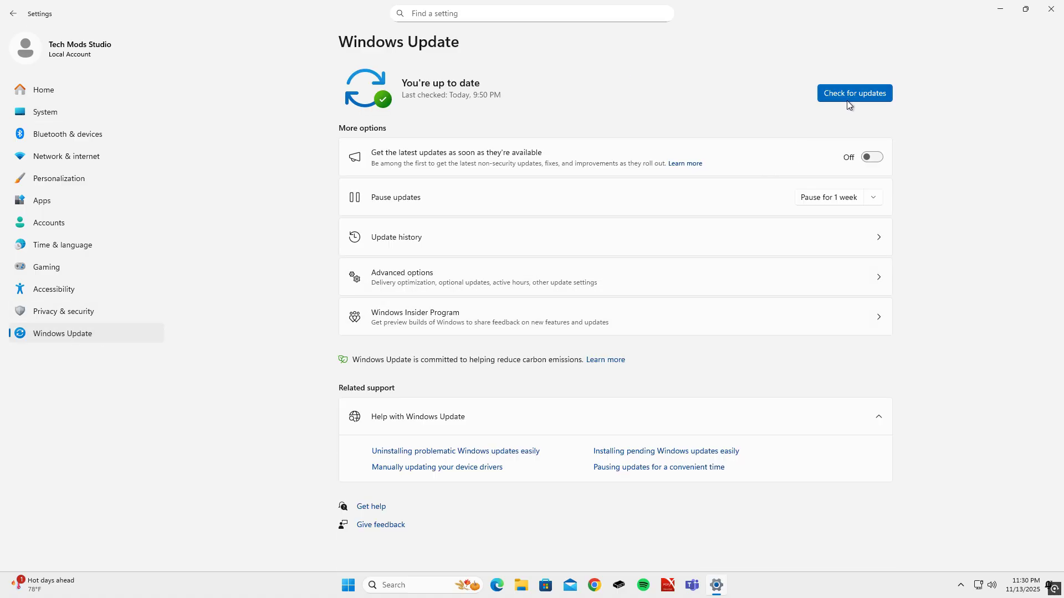
left_click(847, 100)
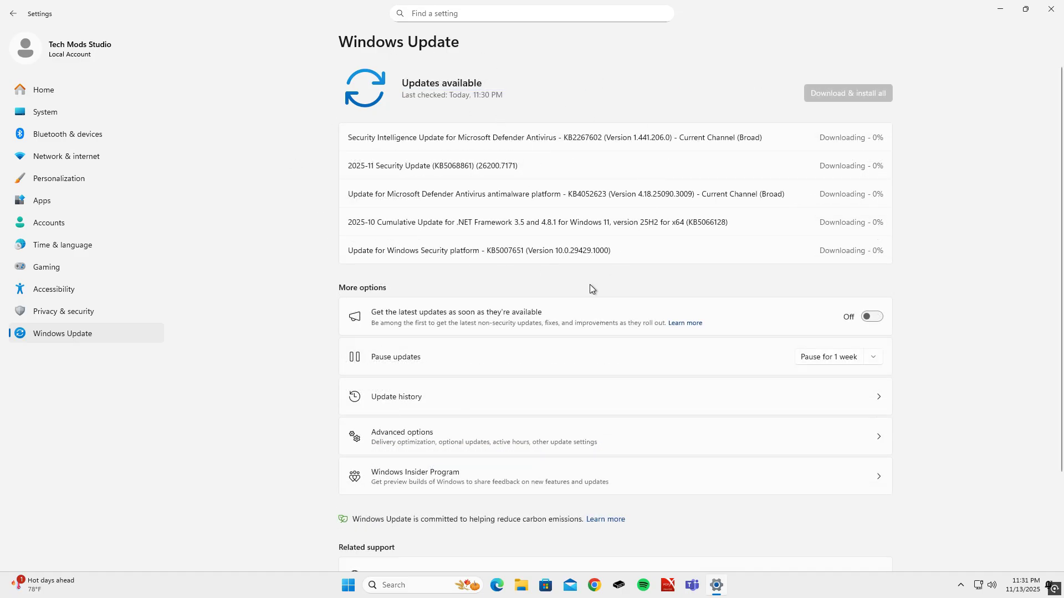
left_click(1000, 8)
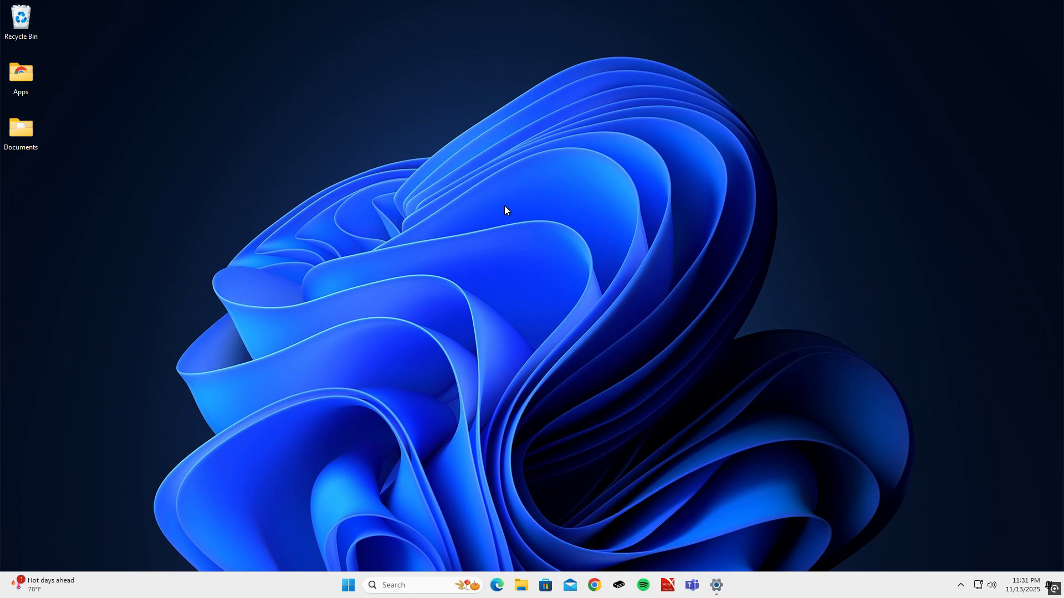